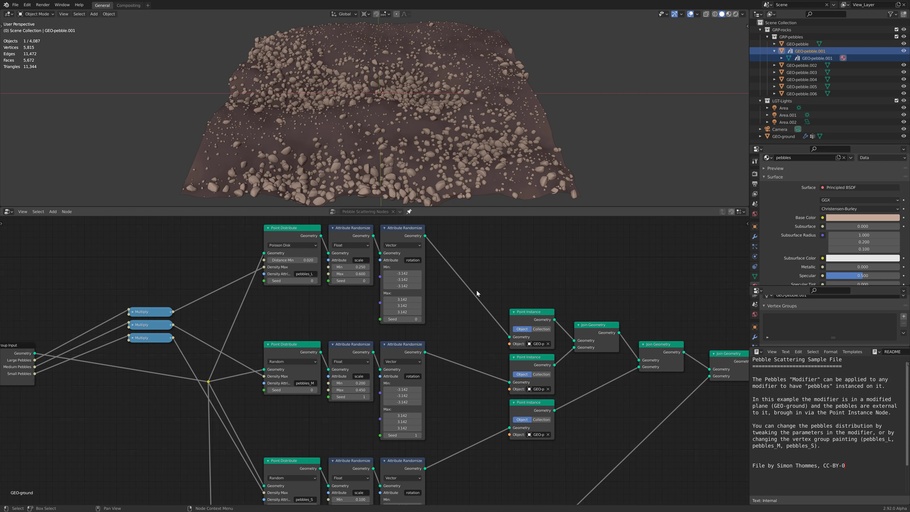
Pan the Pebble Scattering Nodes tree to center its distribution nodes
middle_drag(476, 293, 570, 311)
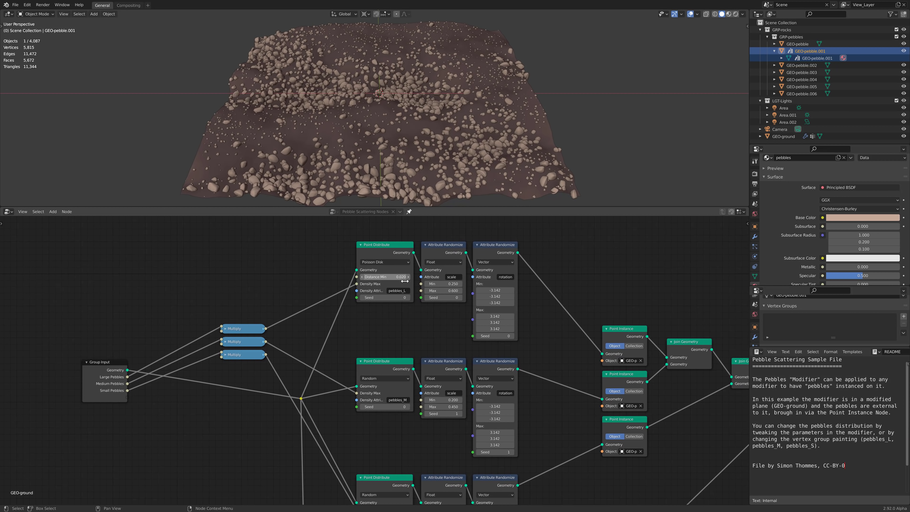
middle_drag(446, 340, 424, 310)
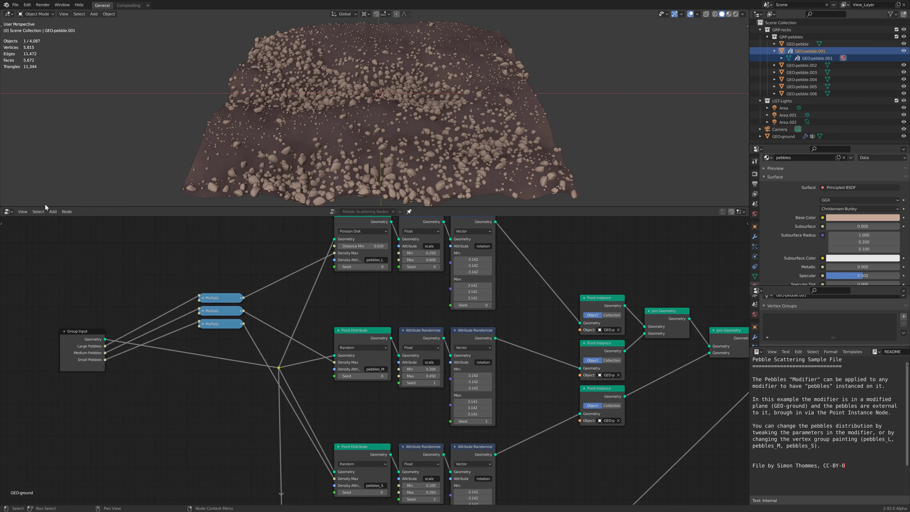
click(10, 212)
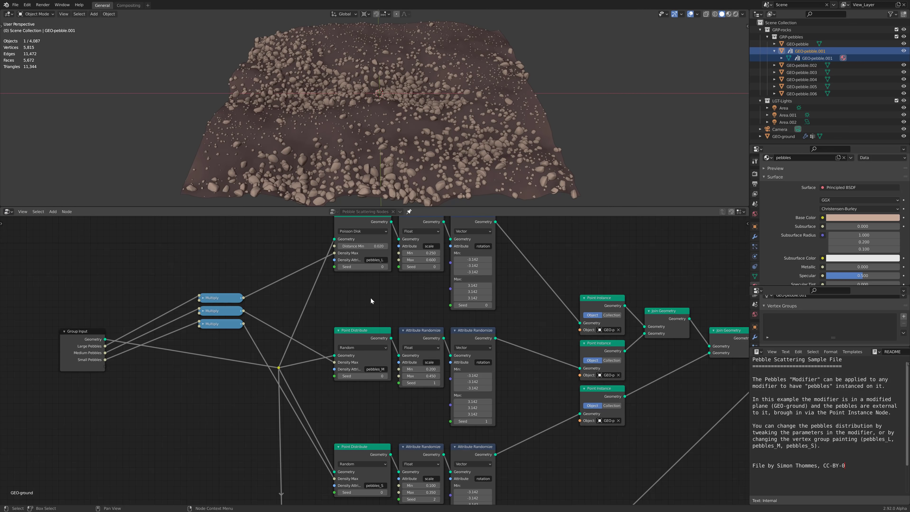
middle_drag(371, 300, 318, 349)
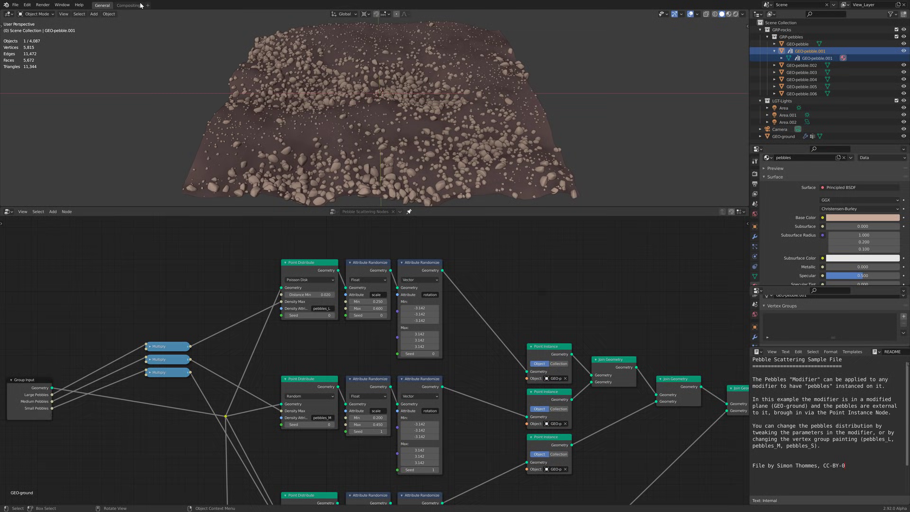
Switch the 3D view to an Asset Browser and mark GEO-pebble.001 as an asset
click(13, 16)
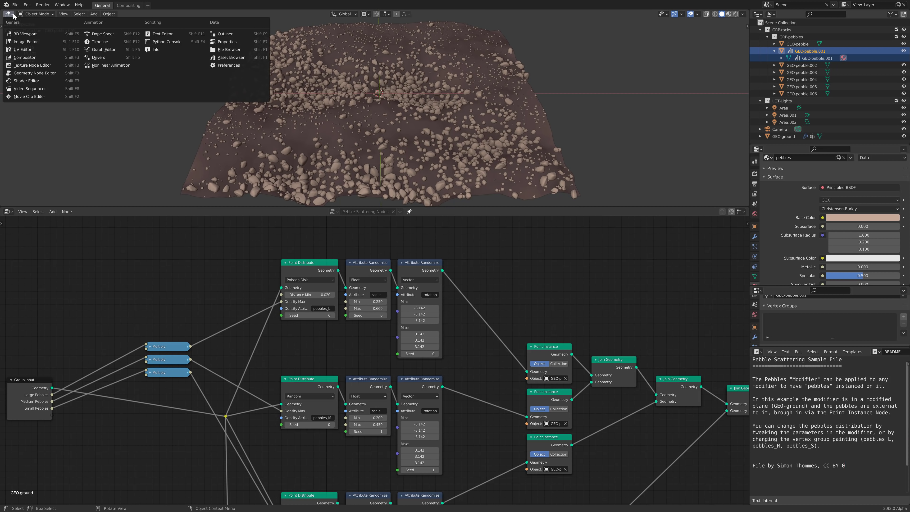
click(235, 59)
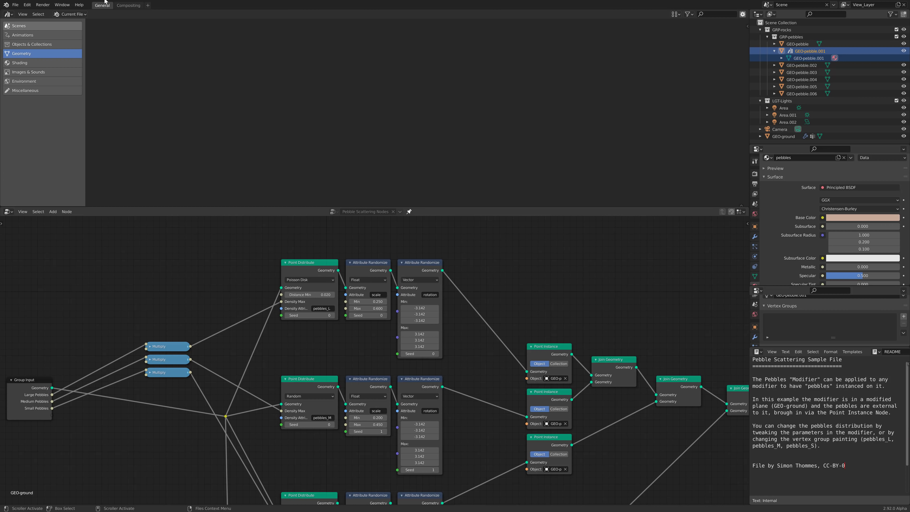
right_click(812, 51)
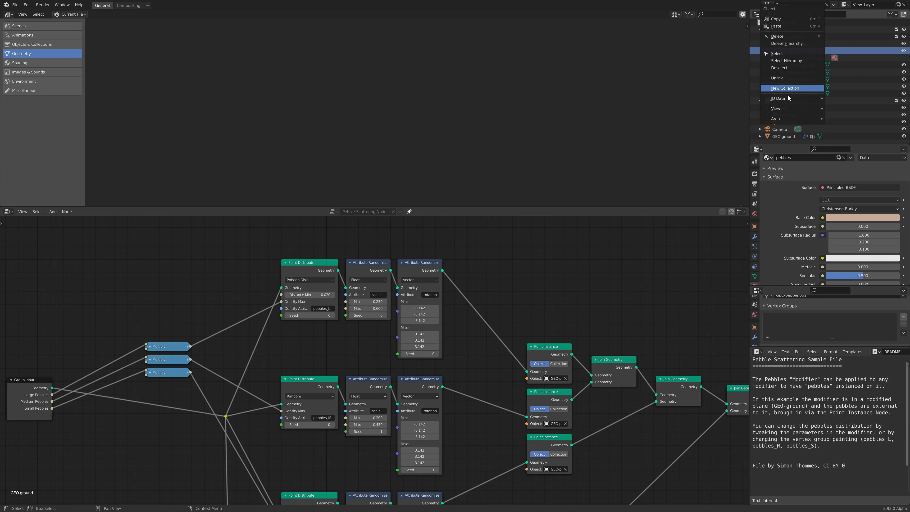
mouse_move(787, 98)
click(721, 105)
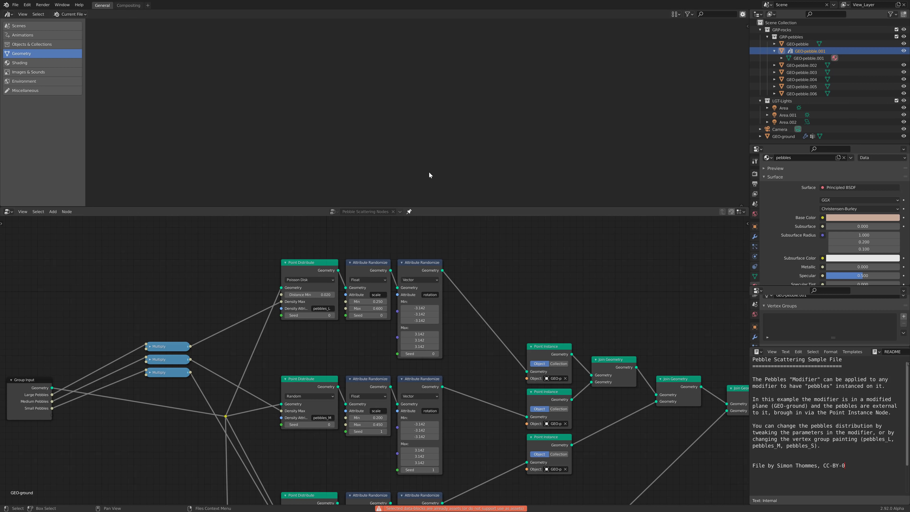
Show the Objects & Collections category and select the GEO-pebble.001 asset
click(30, 26)
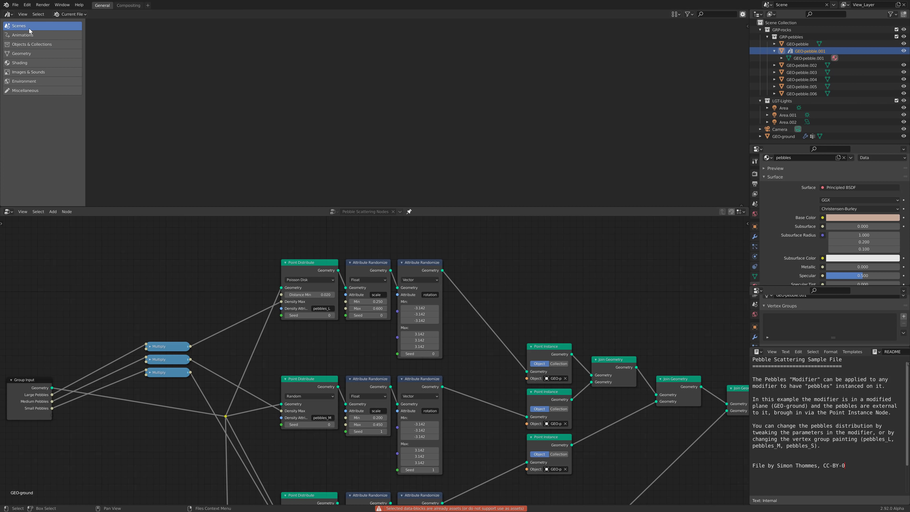
click(43, 44)
click(119, 45)
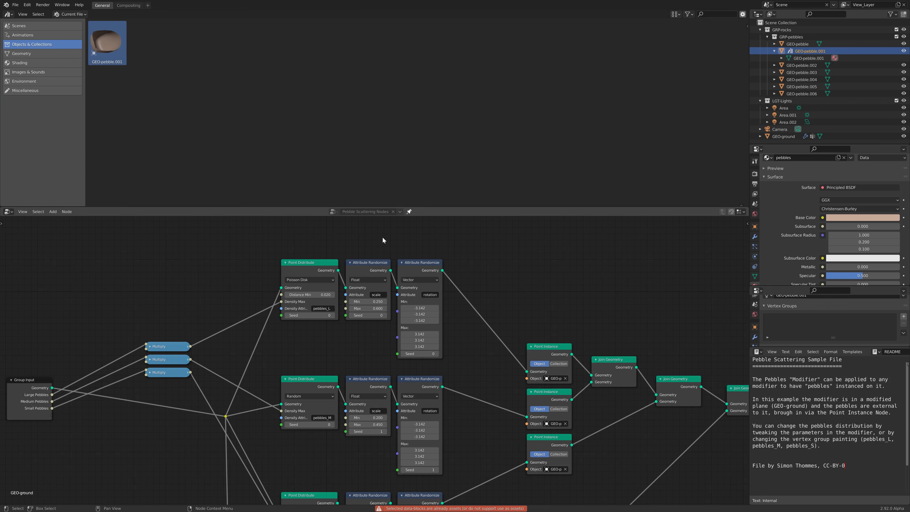
click(8, 212)
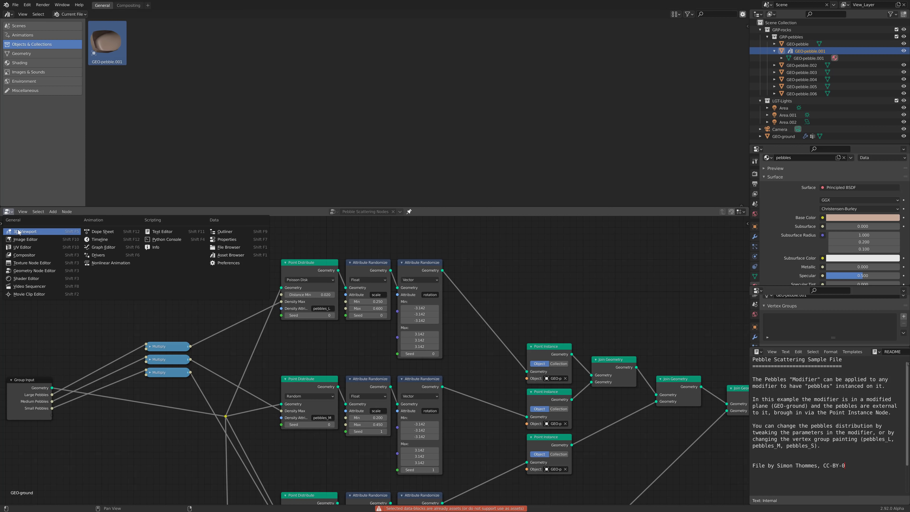
Make the bottom editor a 3D Viewport and drag the GEO-pebble.001 asset into the scene
click(25, 232)
drag(114, 43, 582, 313)
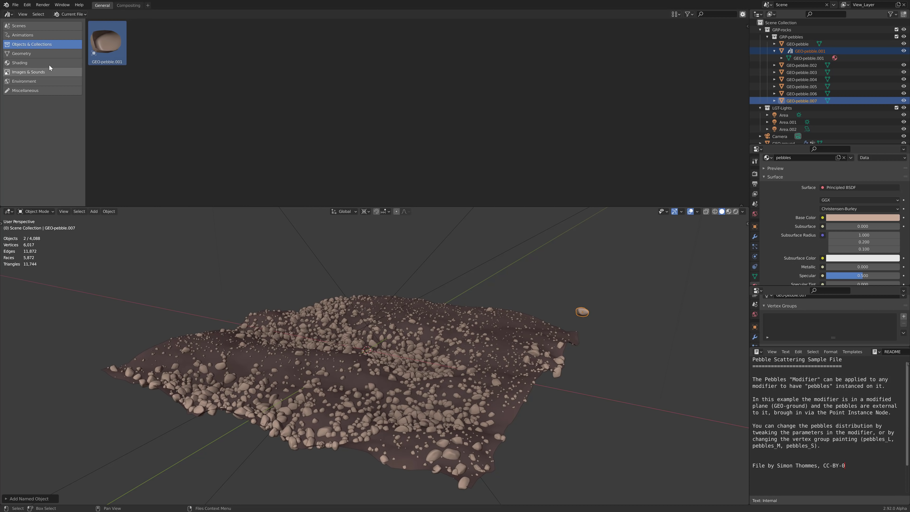
click(8, 14)
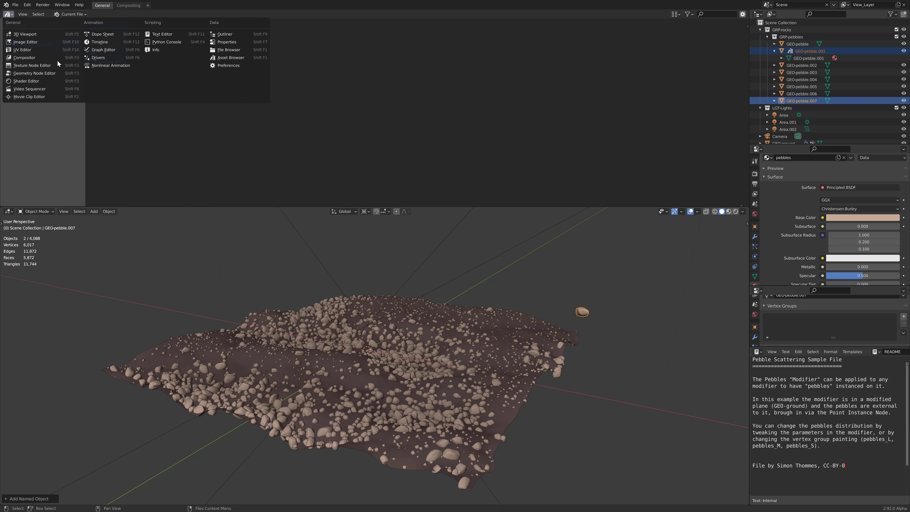
click(231, 57)
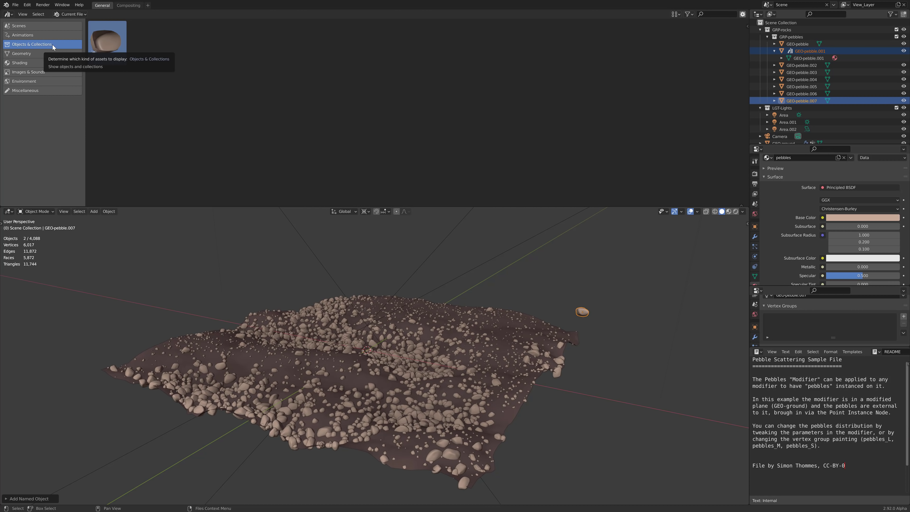
Open a new General file with Don't Save, then delete the default cube
click(16, 5)
mouse_move(29, 15)
click(104, 14)
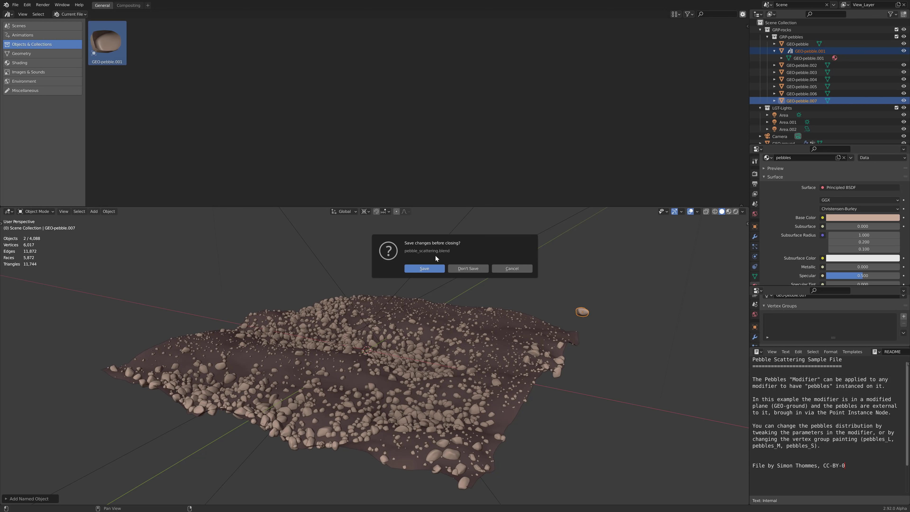
click(468, 268)
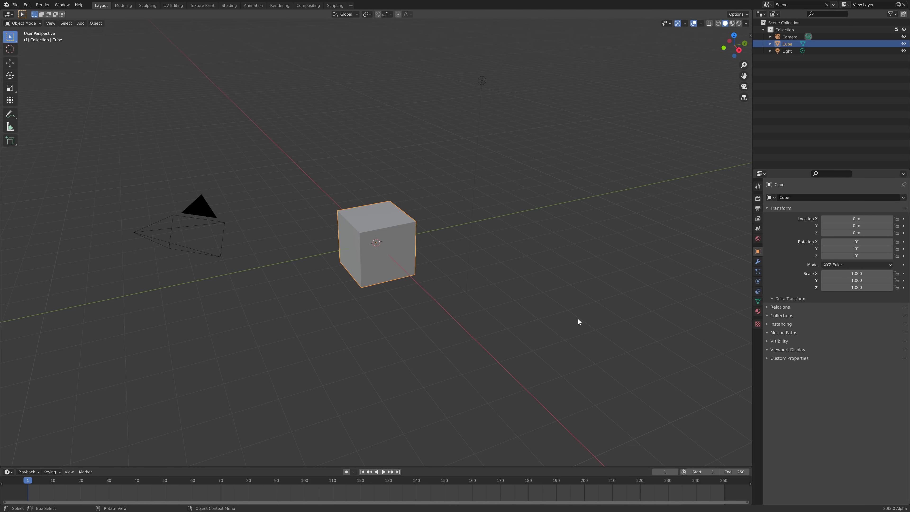
key(x)
click(370, 242)
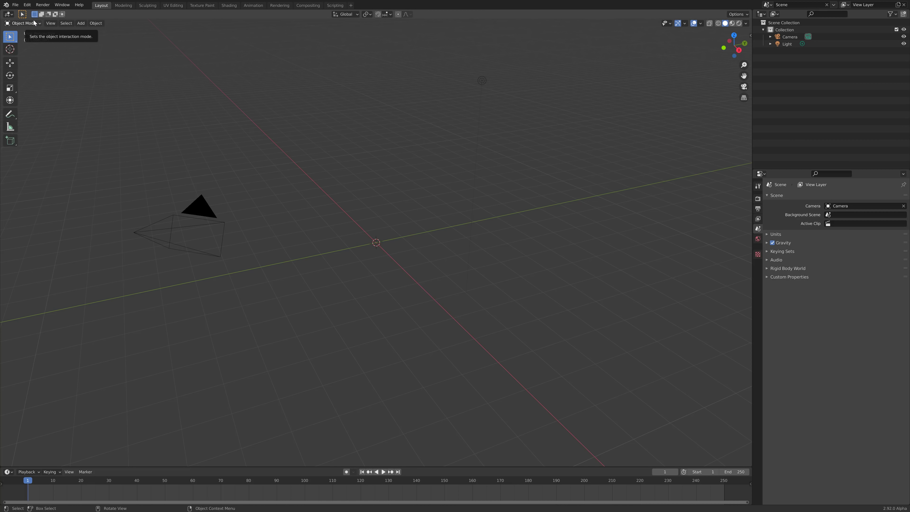
click(27, 5)
click(38, 112)
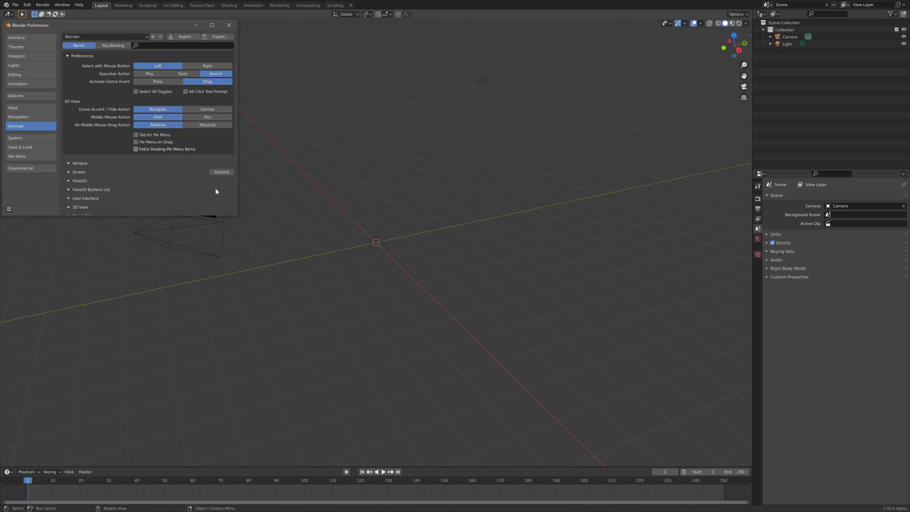
click(28, 40)
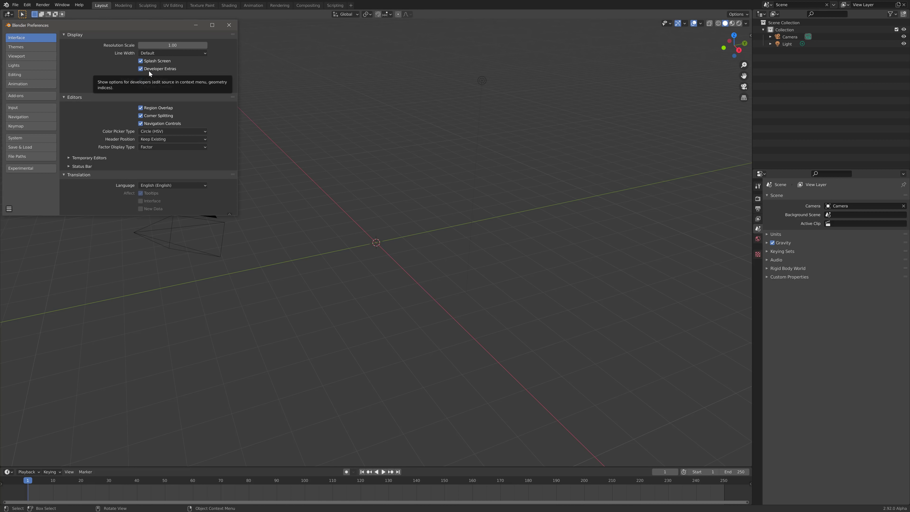
click(30, 169)
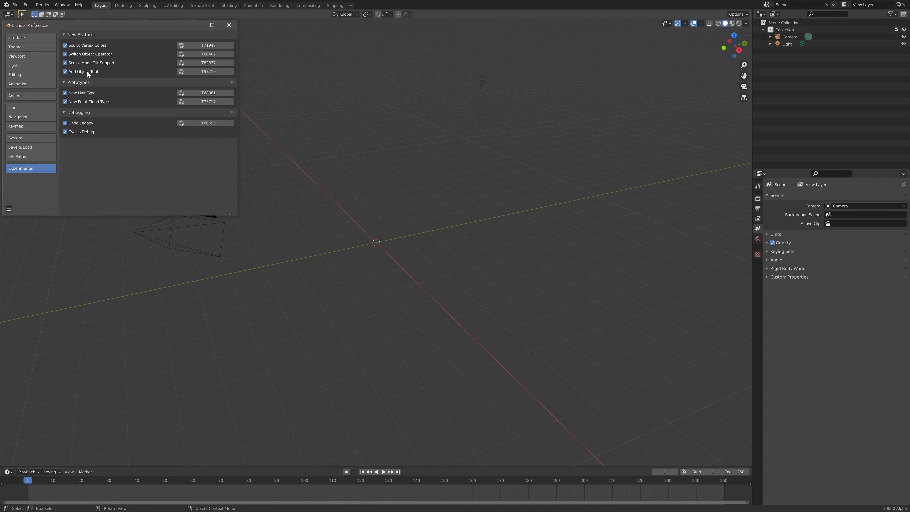
click(230, 26)
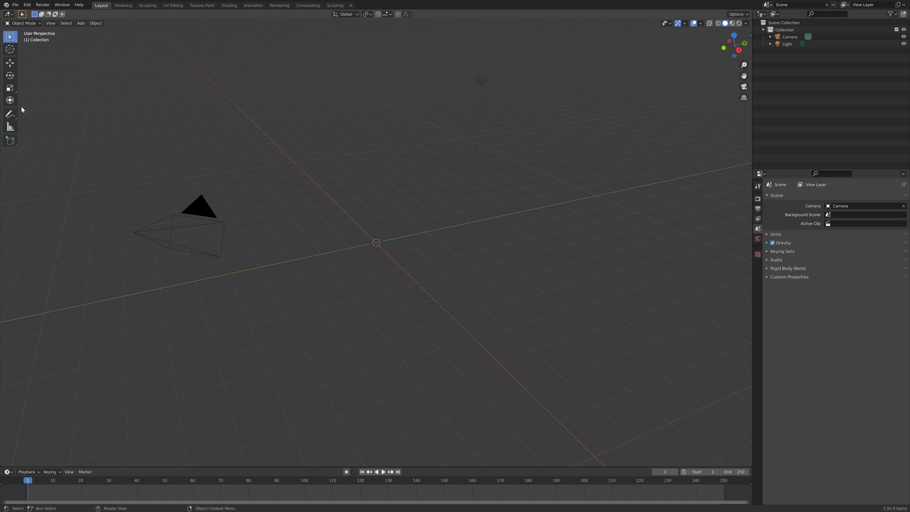
Draw three stretched UV spheres, including one near the camera and a long one across the origin
click(11, 140)
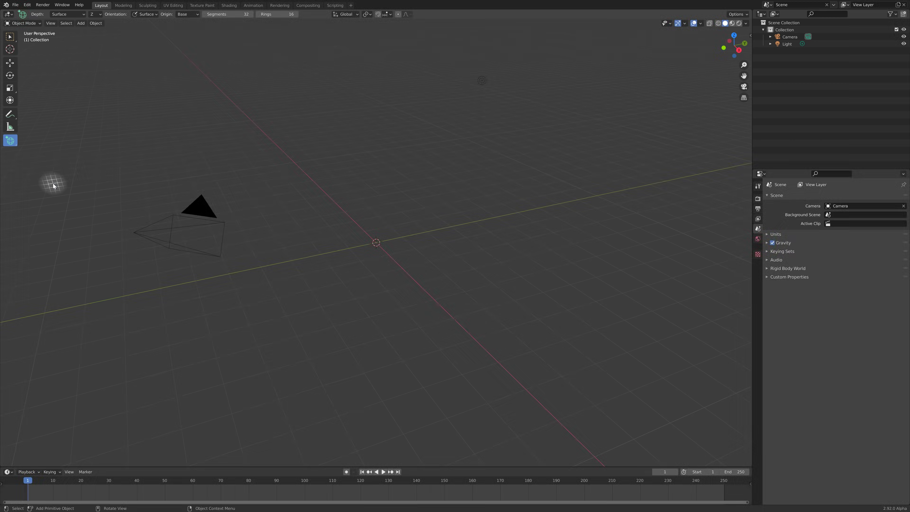
drag(482, 179, 604, 261)
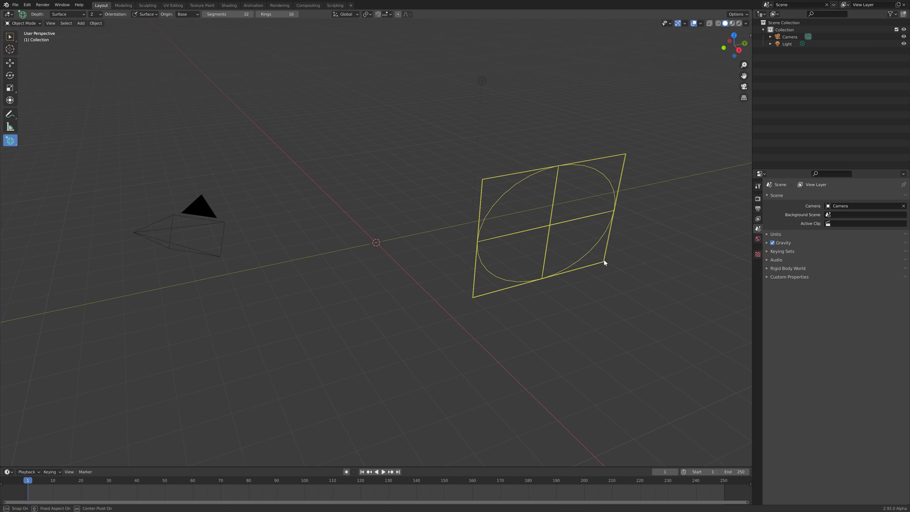
click(555, 233)
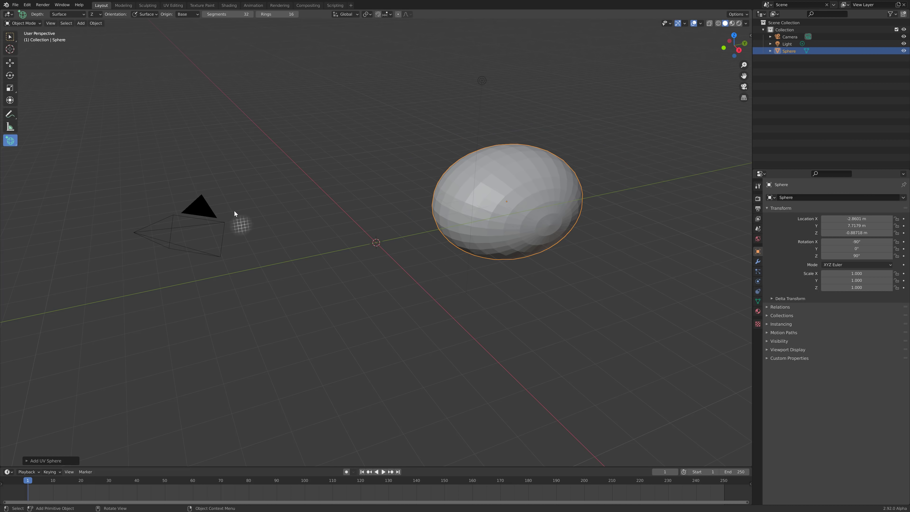
drag(234, 211, 321, 252)
click(283, 198)
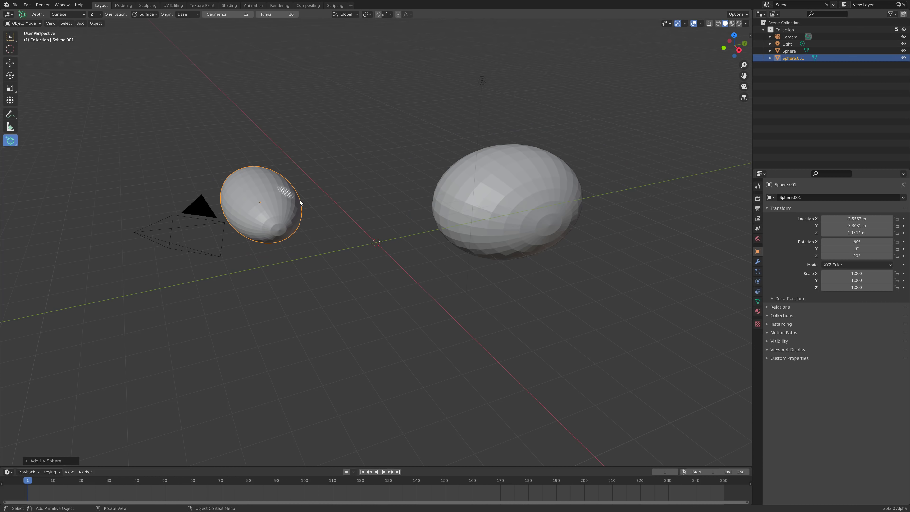
drag(417, 305, 554, 386)
click(407, 245)
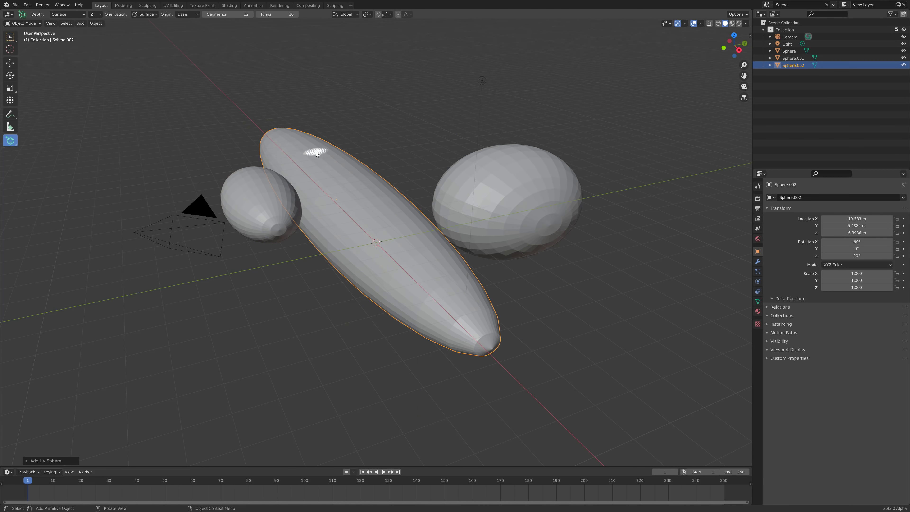
Draw five boxes, Cube through Cube.004, including a tall box on the left
drag(11, 141, 40, 143)
drag(433, 107, 495, 152)
click(498, 154)
drag(661, 202, 713, 251)
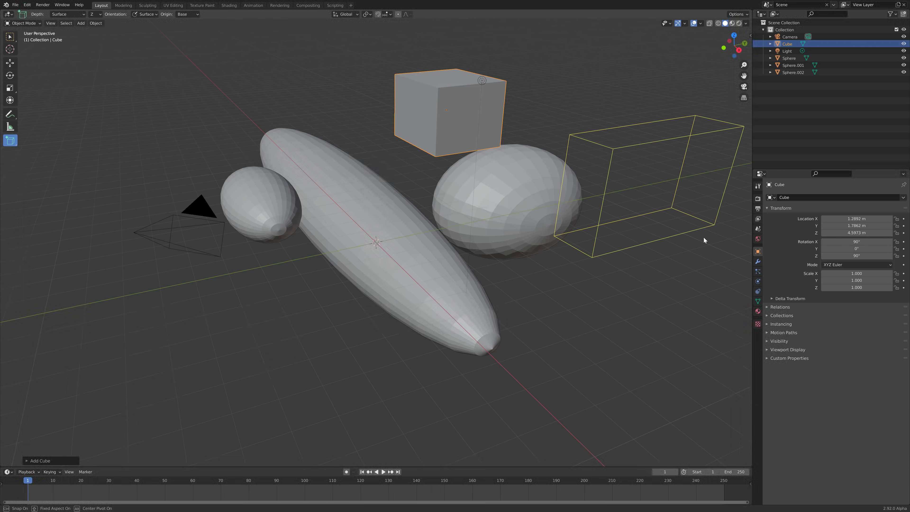
click(699, 154)
drag(643, 419, 565, 341)
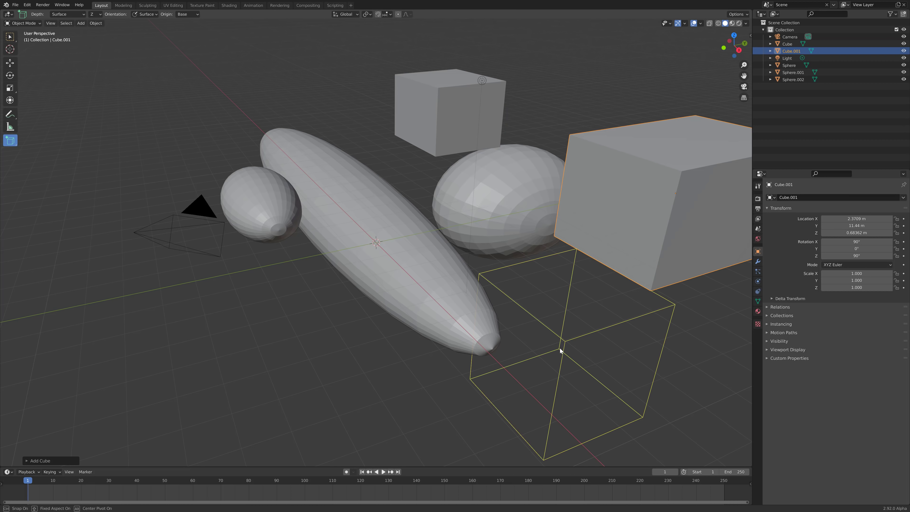
click(519, 308)
drag(71, 340, 168, 267)
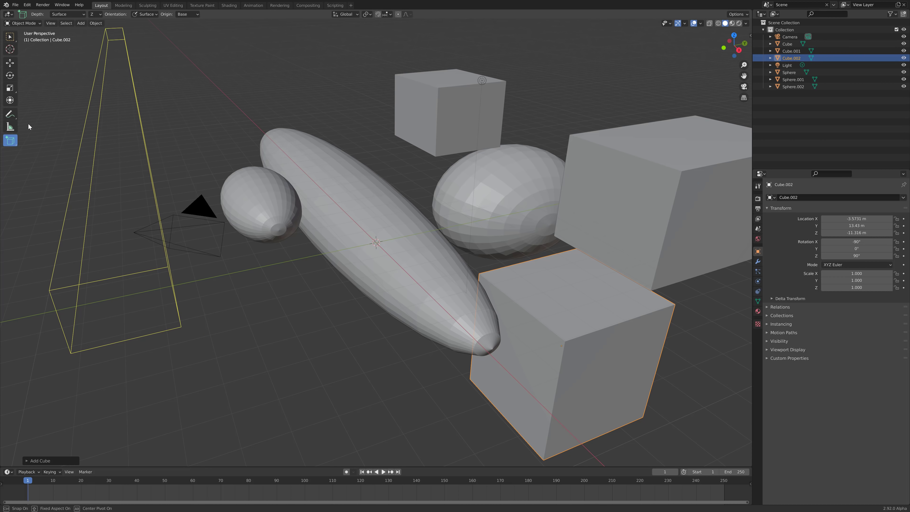
click(33, 138)
drag(198, 102, 207, 118)
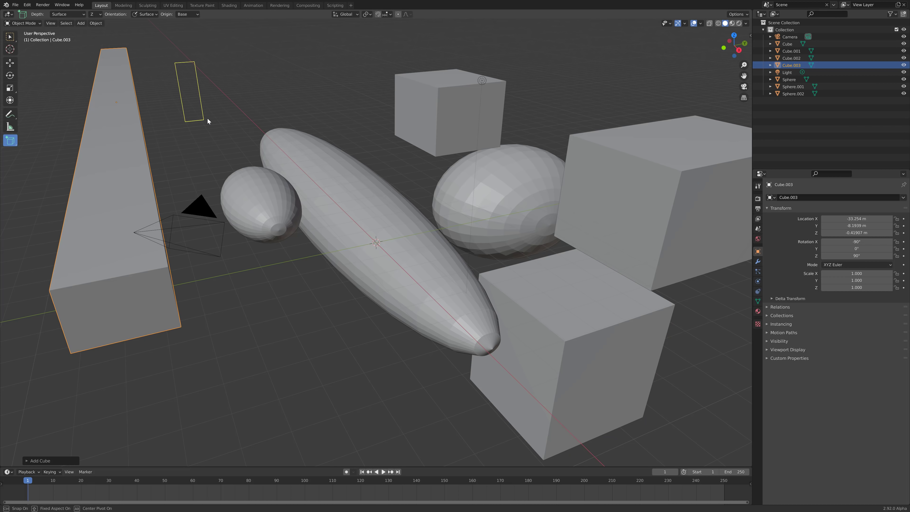
click(303, 117)
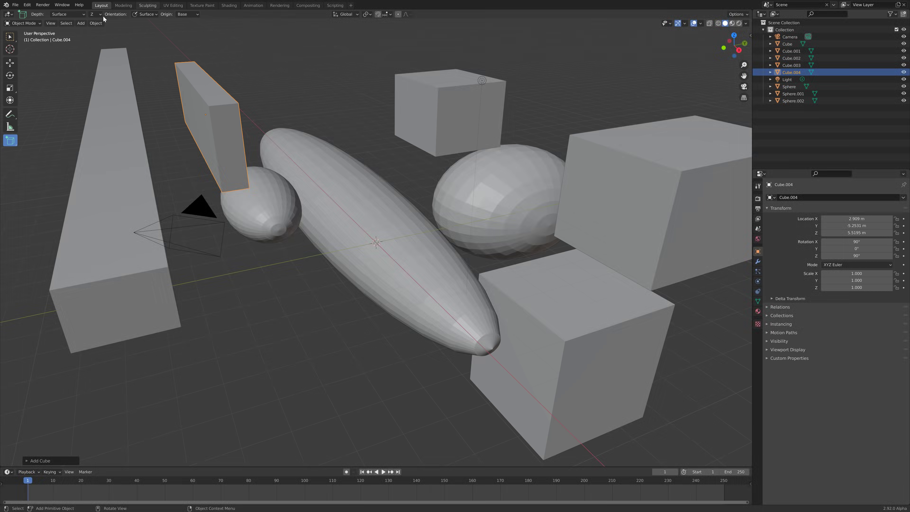
Check the Experimental tab in Preferences, then show the File > New template list
click(28, 5)
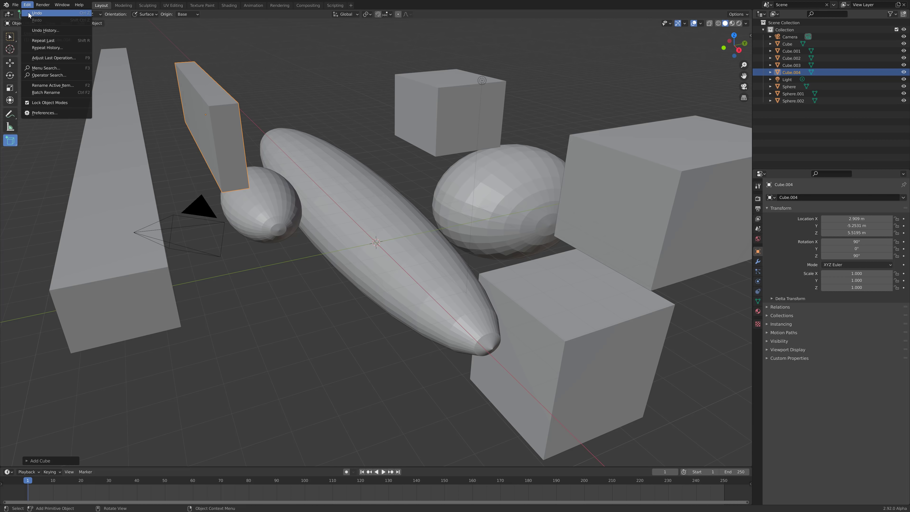
click(42, 114)
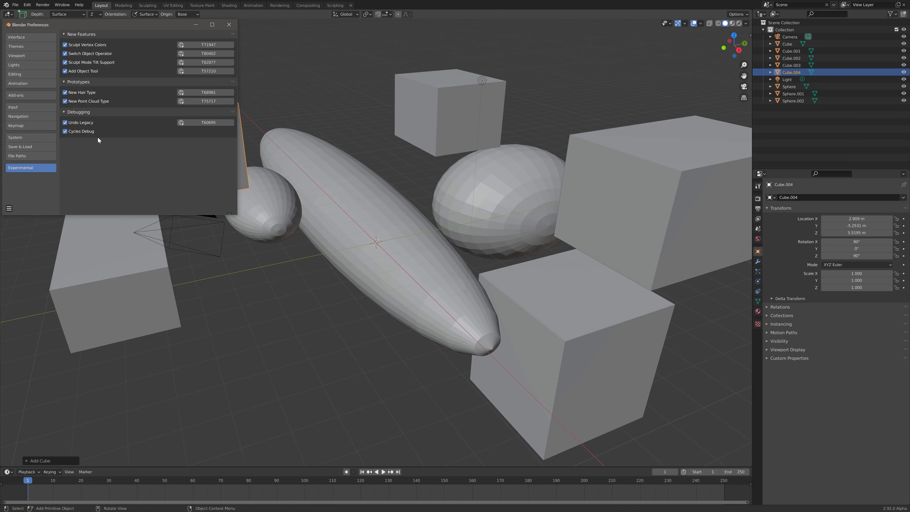
click(230, 25)
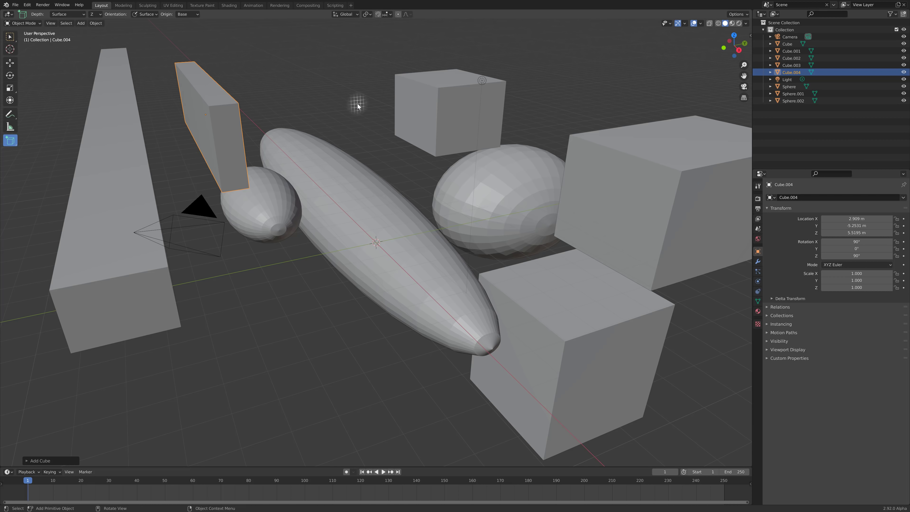
click(15, 4)
mouse_move(25, 14)
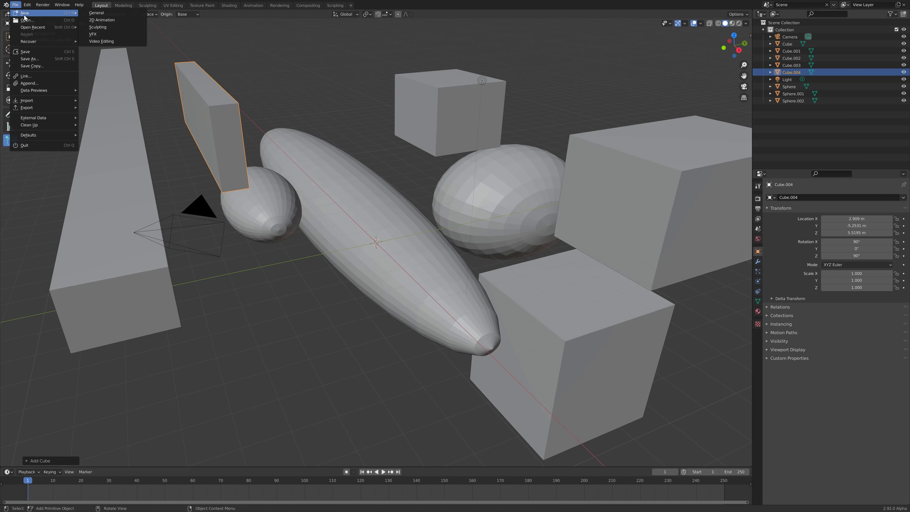
Open a new 2D Animation file without saving, and draw a zigzag Pencil stroke across the canvas
click(106, 20)
click(476, 271)
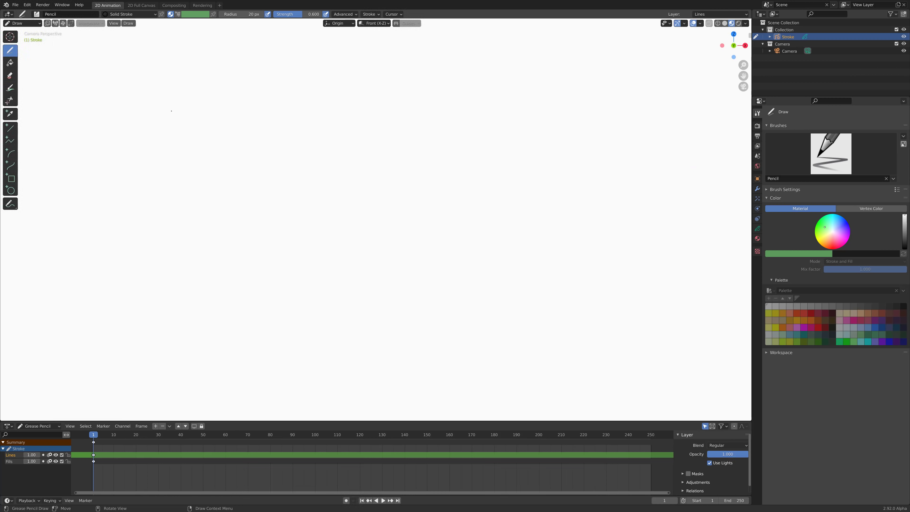
mouse_move(173, 122)
mouse_down()
mouse_move(285, 94)
mouse_move(342, 157)
mouse_move(419, 190)
mouse_move(495, 244)
mouse_move(573, 346)
mouse_up()
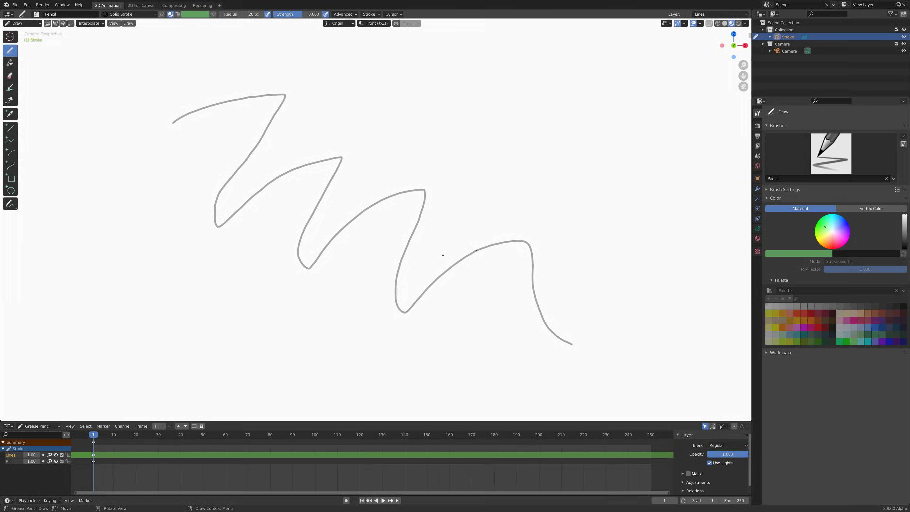
Put the stroke in Edit Mode, select it all, and enable Curve Editing with point selection
click(21, 23)
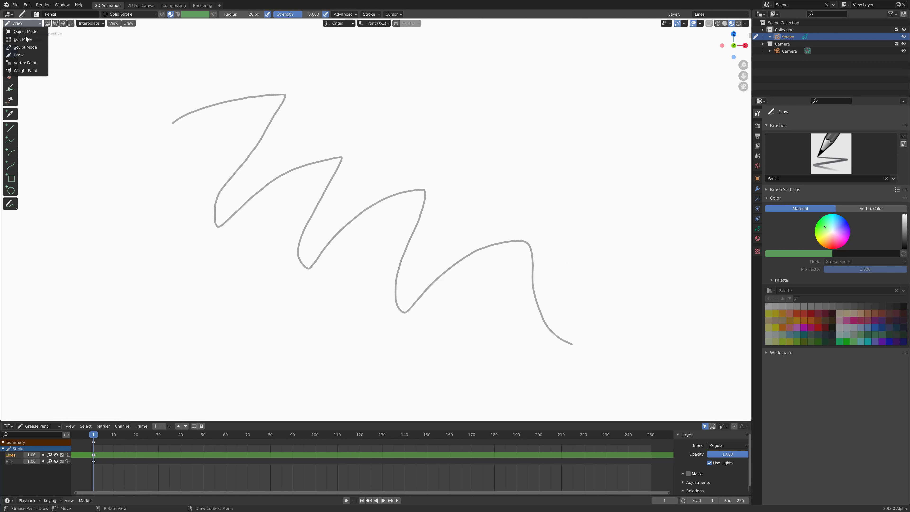
click(18, 40)
key(a)
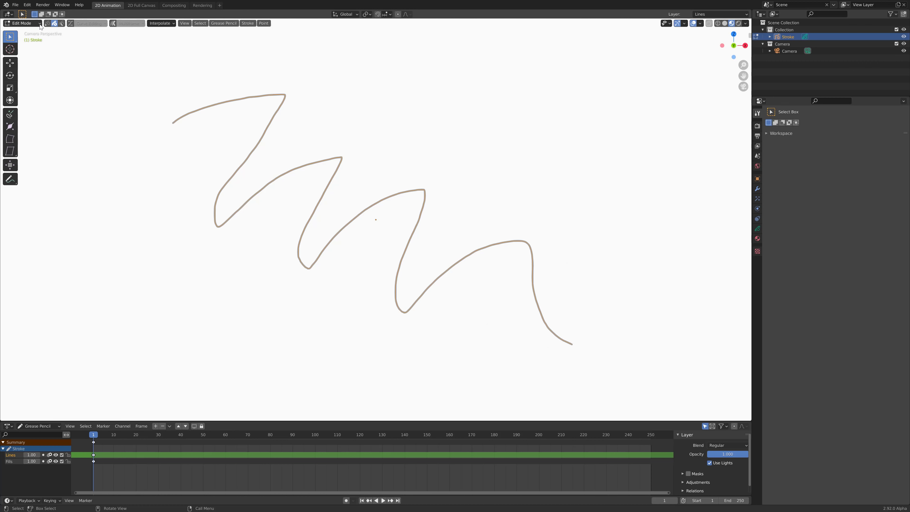
click(71, 24)
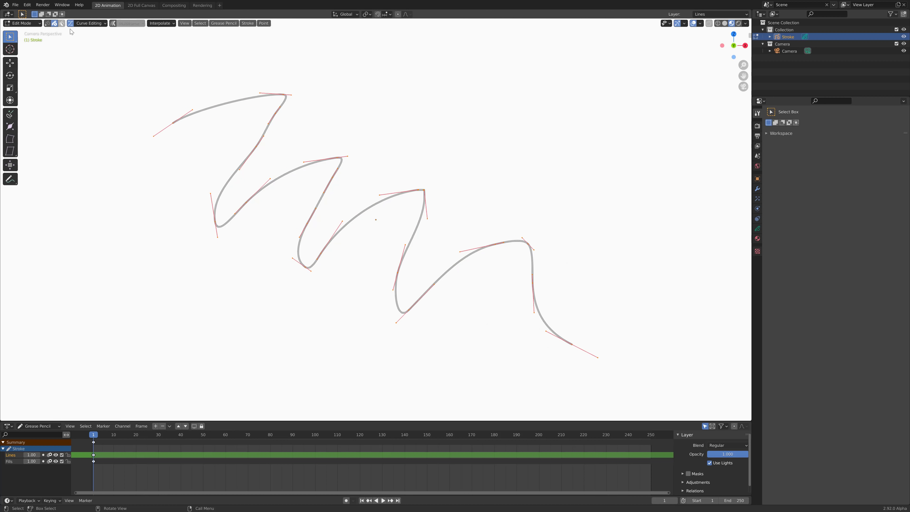
scroll(165, 74, up, 1)
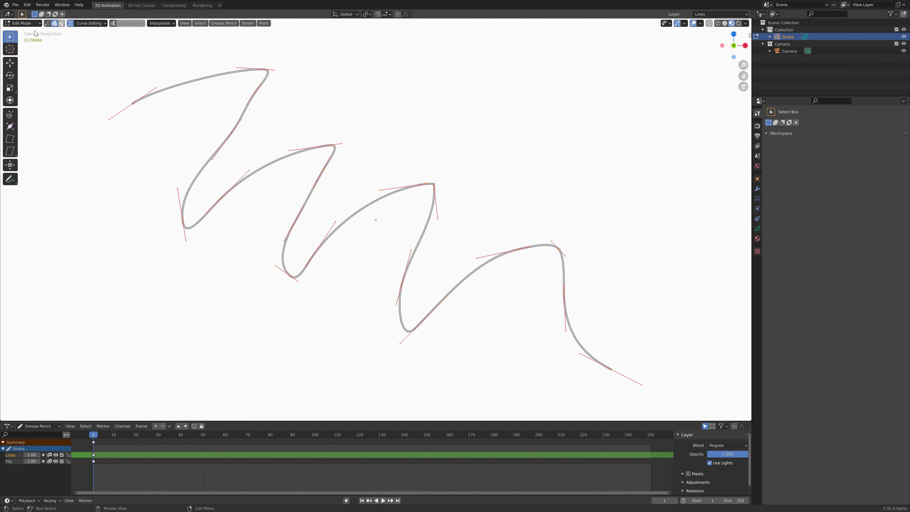
click(47, 24)
click(94, 23)
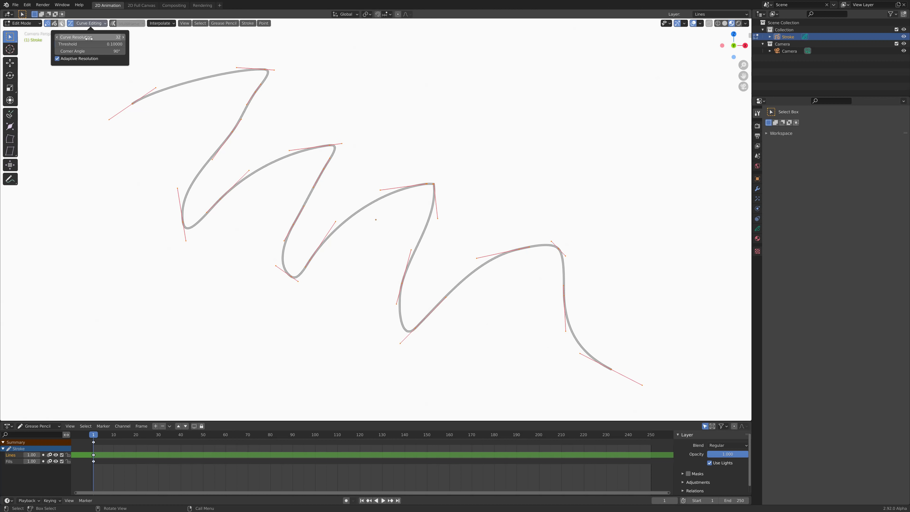
Move the top peak point, then rotate and shorten one of its handles
click(274, 61)
drag(233, 61, 307, 81)
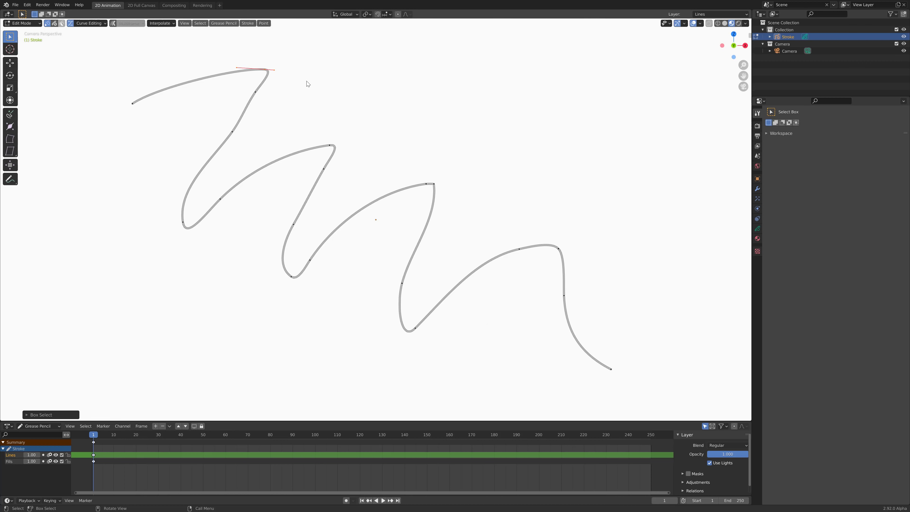
key(g)
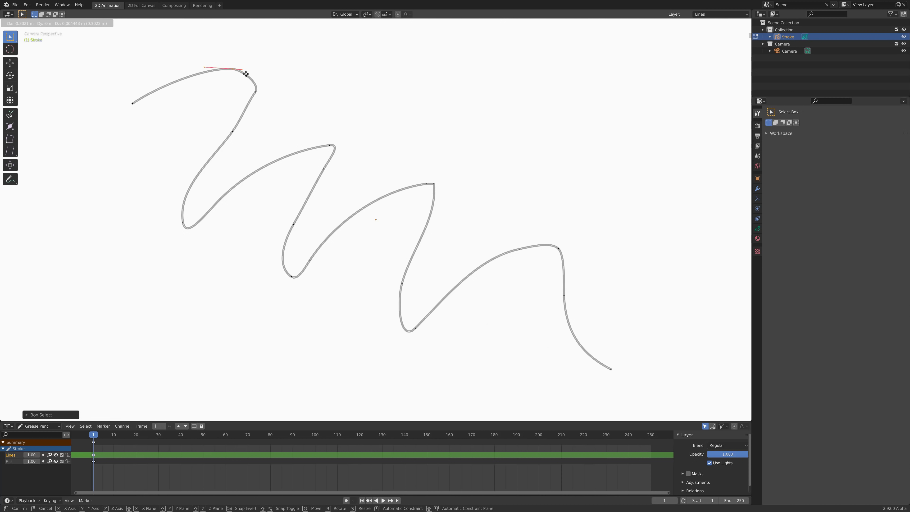
click(272, 71)
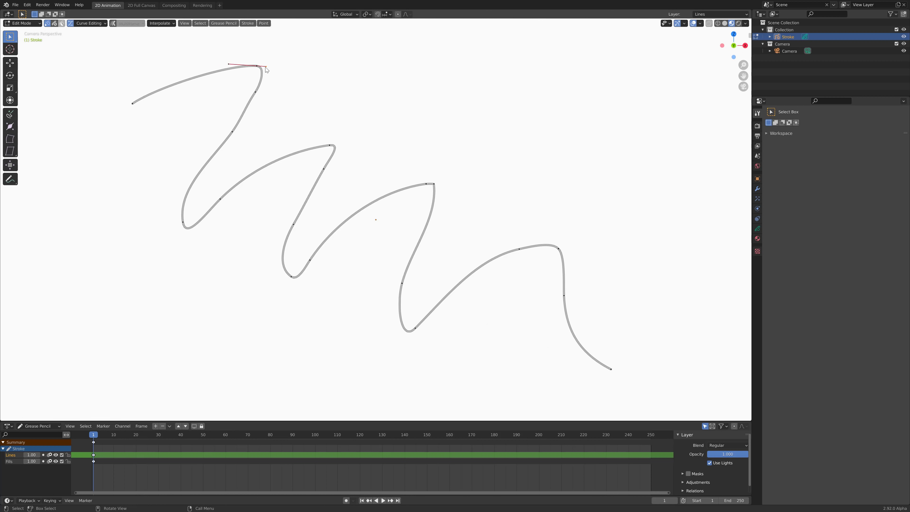
drag(265, 67, 266, 72)
click(266, 67)
key(r)
click(270, 74)
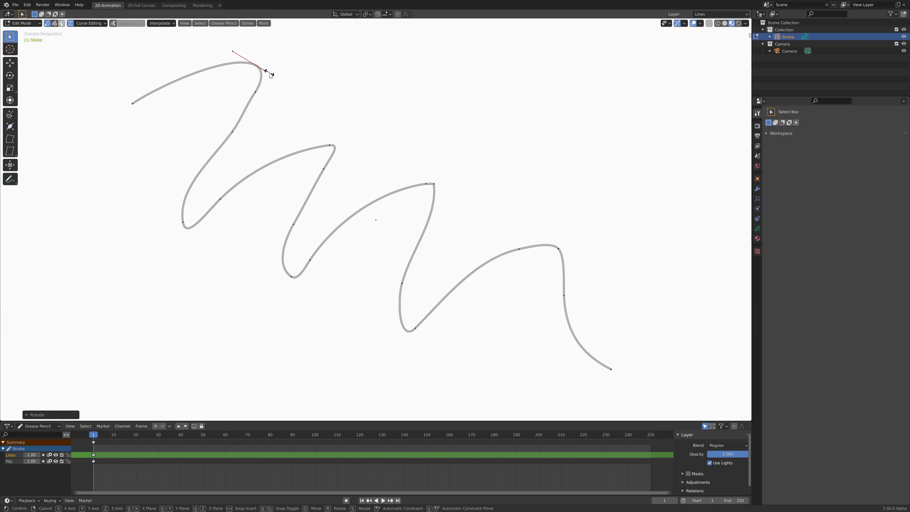
key(s)
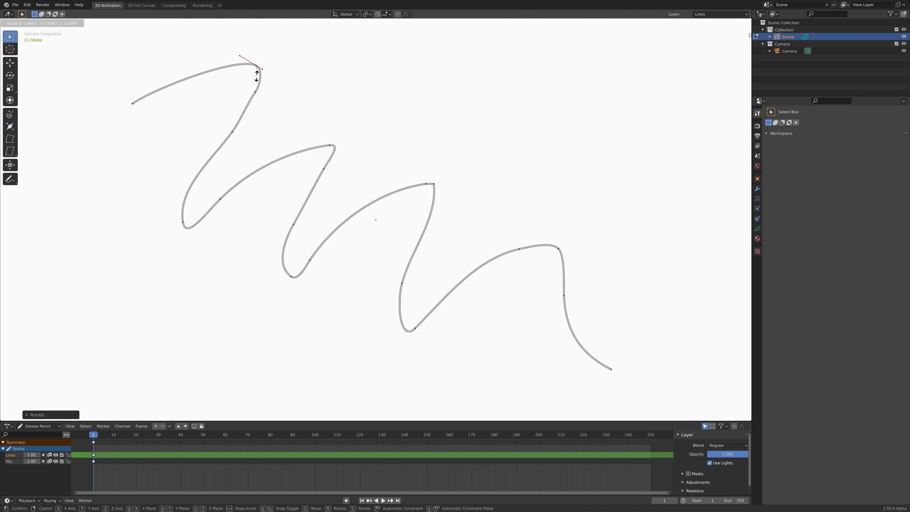
click(257, 75)
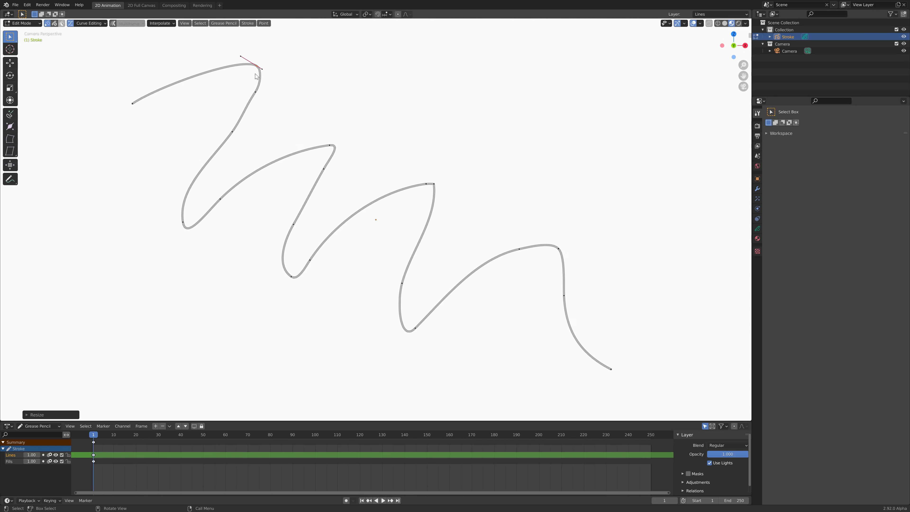
Move and rotate the point just below the peak to smooth the bend
key(g)
key(Escape)
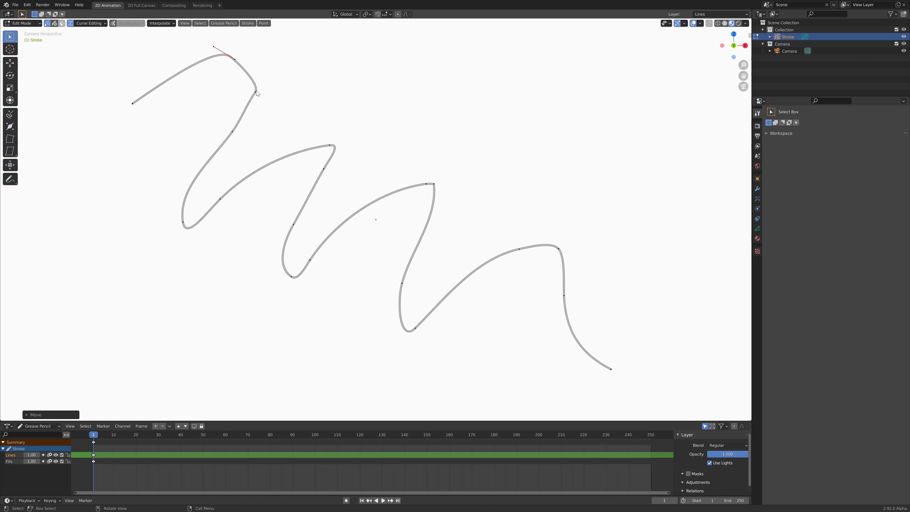
click(257, 93)
key(g)
click(253, 86)
key(r)
click(248, 77)
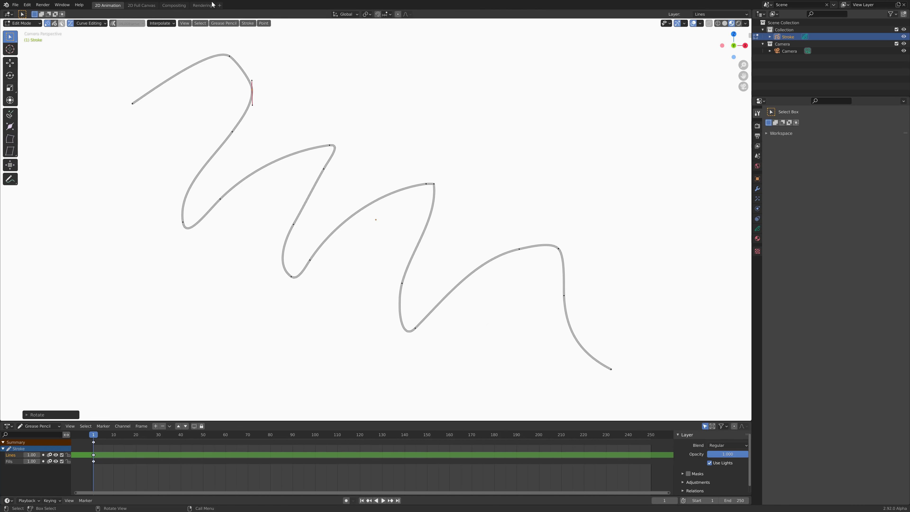
Start a new General file, delete the default cube, and add a Monkey mesh
click(15, 5)
mouse_move(17, 14)
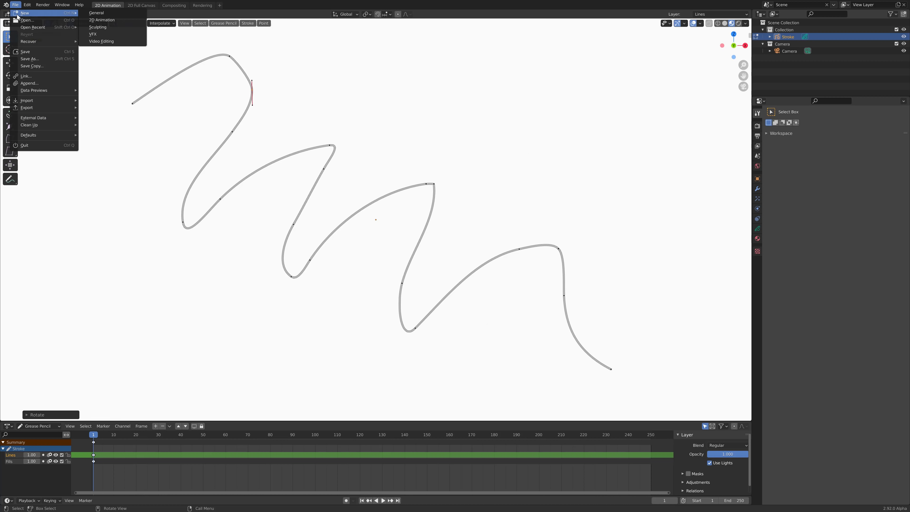
click(96, 13)
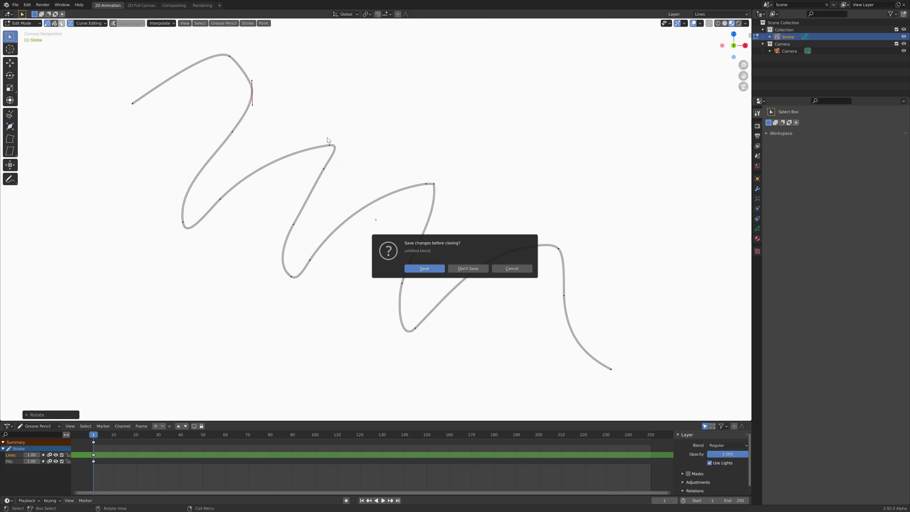
click(468, 271)
key(Delete)
click(80, 23)
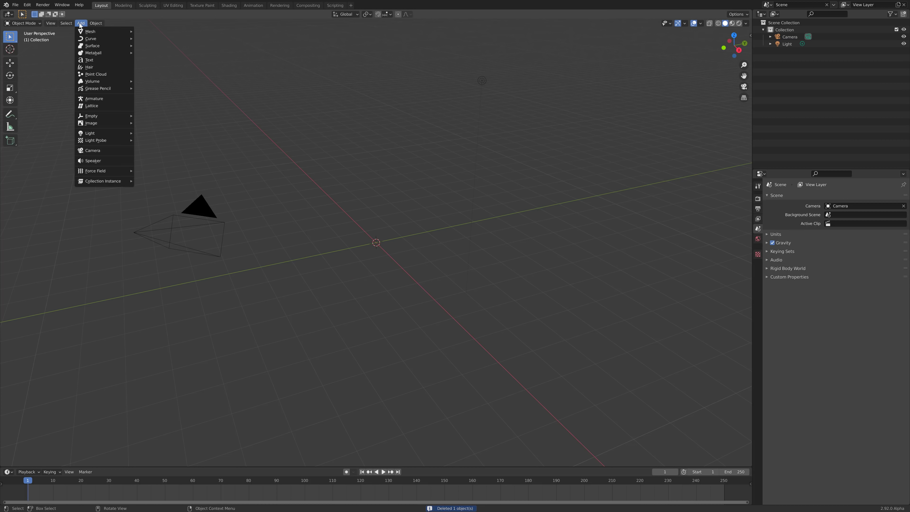
mouse_move(83, 31)
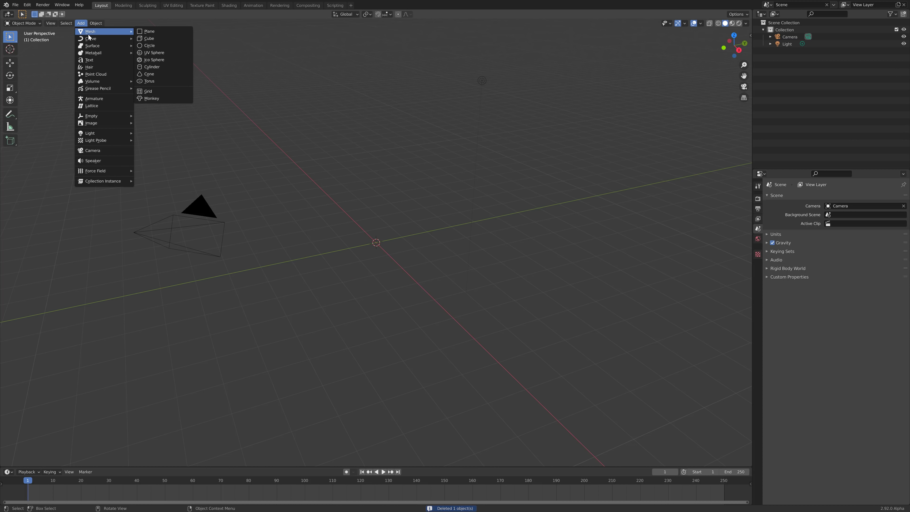
click(154, 99)
Subdivide Suzanne twice in Edit Mode, then orbit and zoom to a front view
key(Tab)
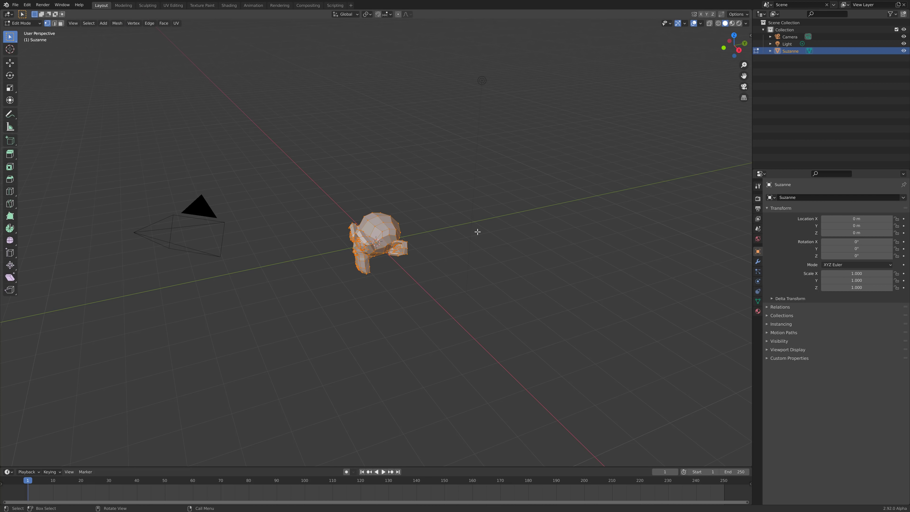
key(F3)
text(su)
key(Return)
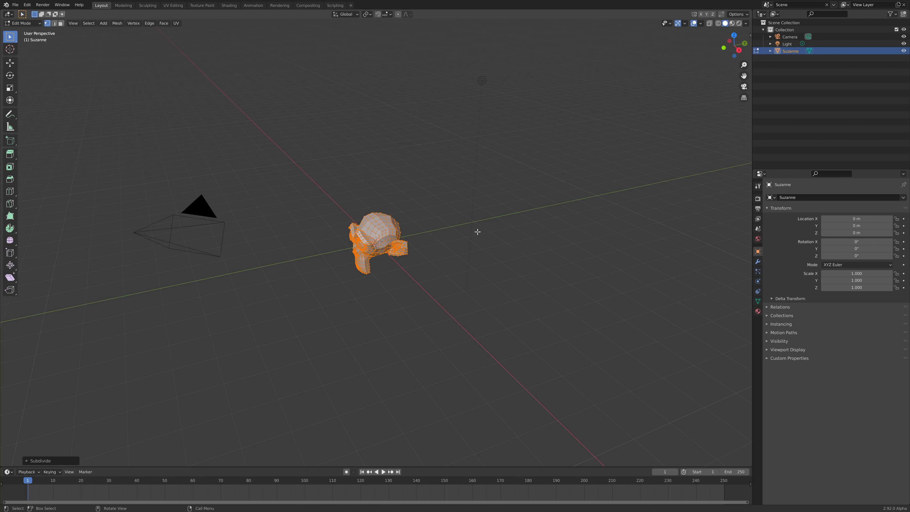
key(F3)
key(Return)
key(Tab)
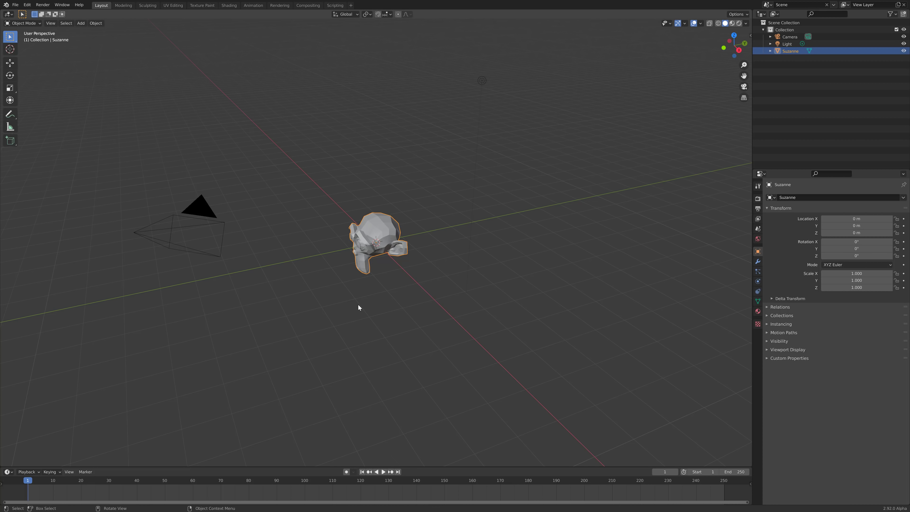
middle_drag(358, 304, 408, 292)
scroll(408, 292, up, 3)
scroll(407, 292, up, 2)
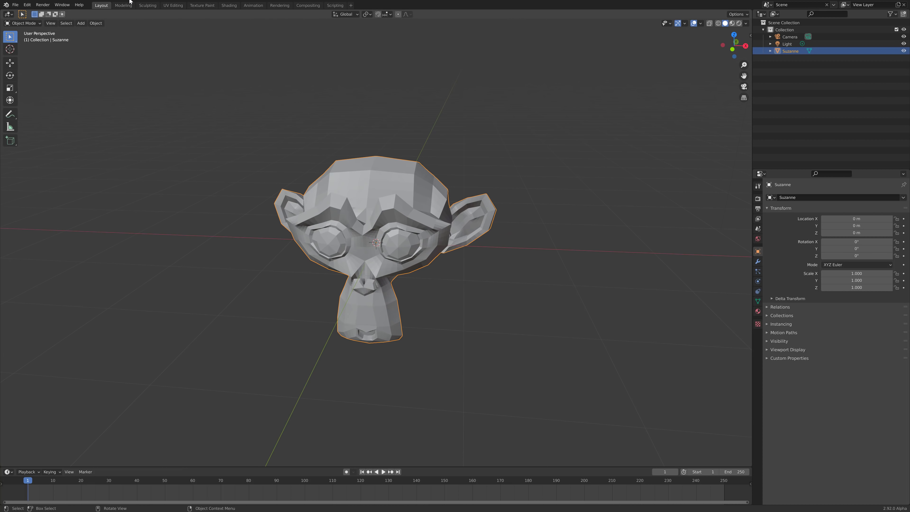
Enter Sculpt Mode, pick the Grab brush, and show its settings in the sidebar Tool tab
click(33, 23)
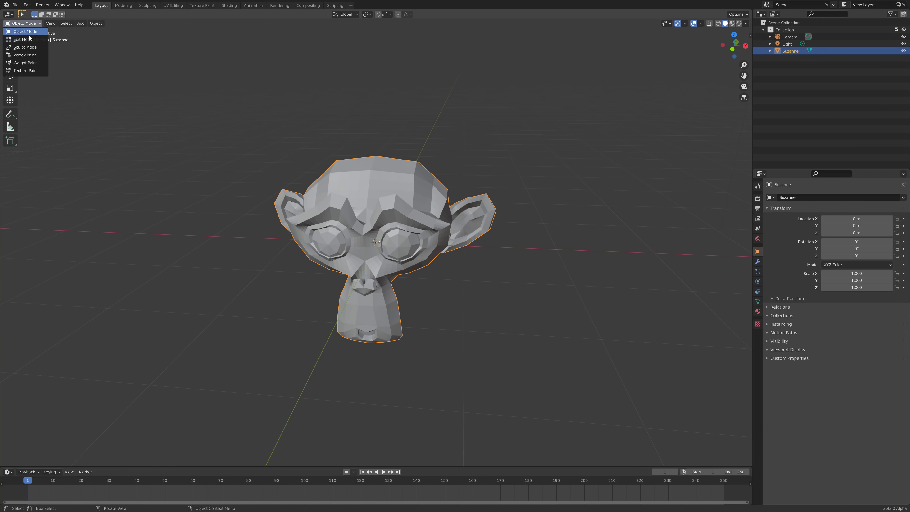
click(25, 47)
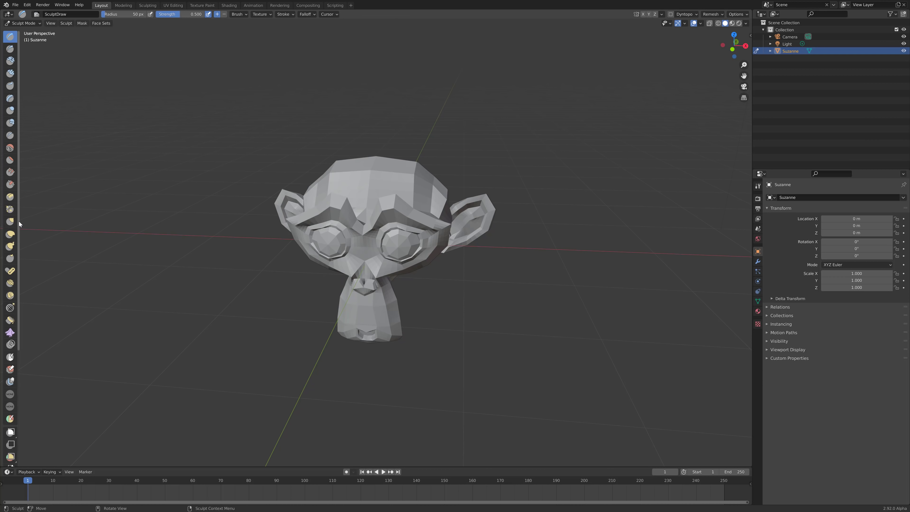
click(10, 221)
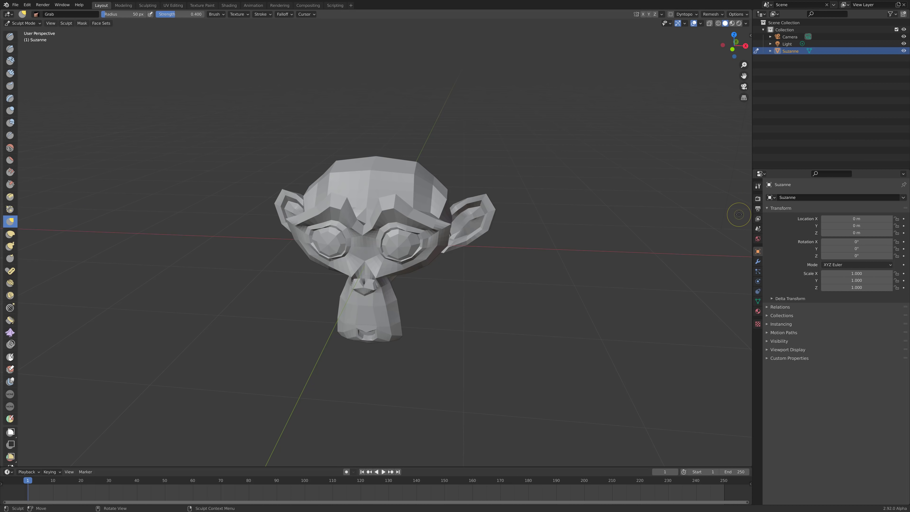
click(750, 35)
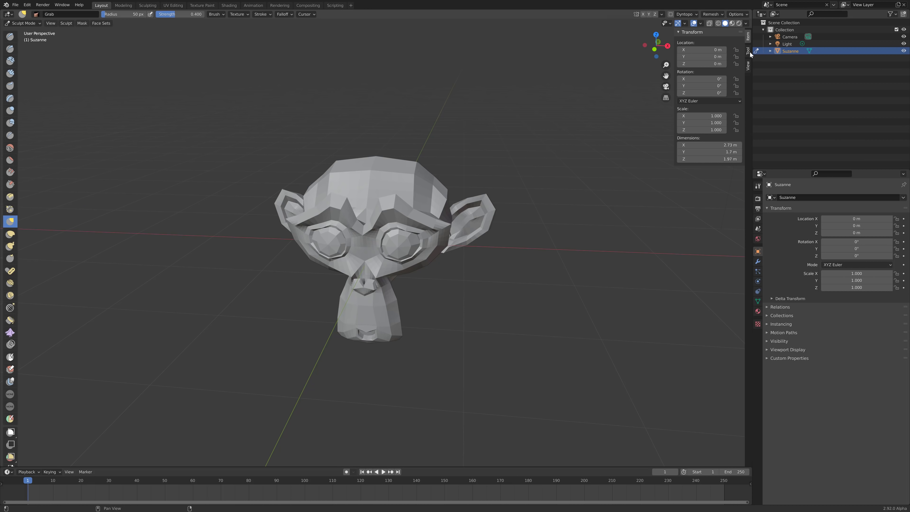
click(750, 52)
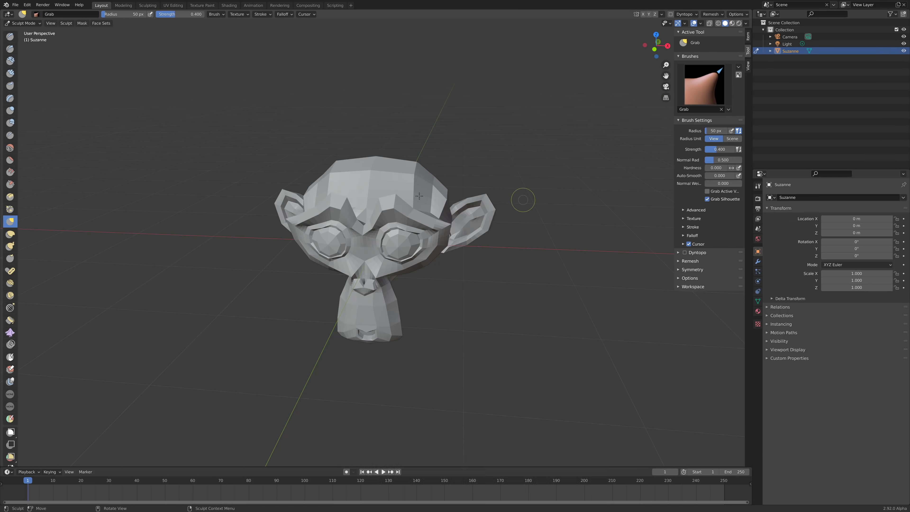
Pull Suzanne's right ear outward and tug the head top with Grab strokes
mouse_move(486, 227)
mouse_down()
mouse_move(508, 203)
mouse_move(495, 190)
mouse_up()
mouse_move(492, 229)
mouse_down()
mouse_move(472, 247)
mouse_move(485, 235)
mouse_up()
drag(469, 182, 486, 196)
middle_drag(537, 274, 413, 291)
middle_drag(348, 258, 518, 307)
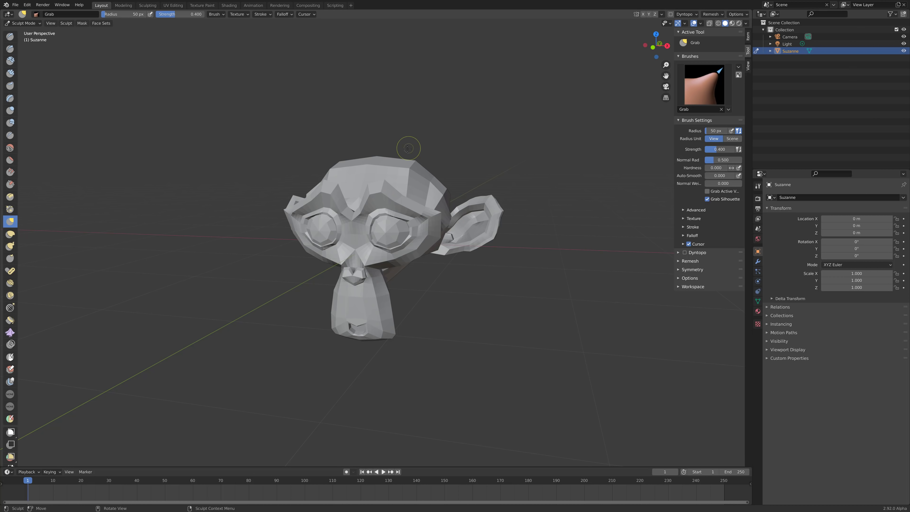
mouse_move(416, 160)
mouse_down()
mouse_move(377, 141)
mouse_move(334, 140)
mouse_up()
drag(477, 197, 486, 189)
Switch from Blender to the browser's Daily Builds page to reach the 2.92 Release Notes
key(alt+Tab)
key(alt+Tab)
key(alt+Tab)
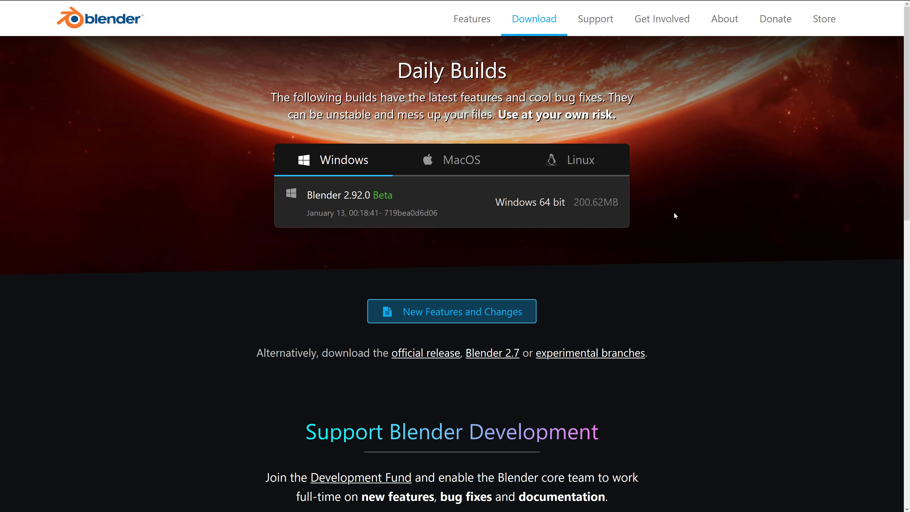
mouse_move(480, 3)
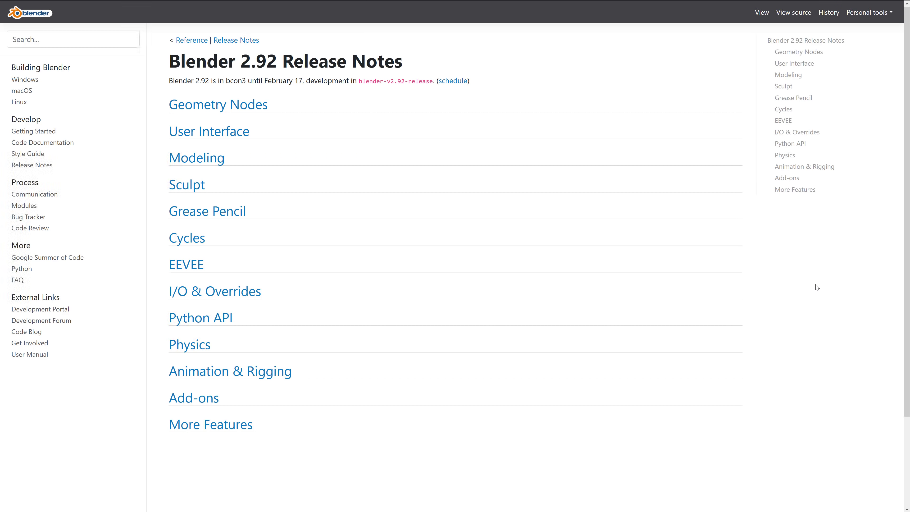
Highlight the current phase 'bcon3' and open the 2.92 release schedule
double_click(236, 80)
click(448, 81)
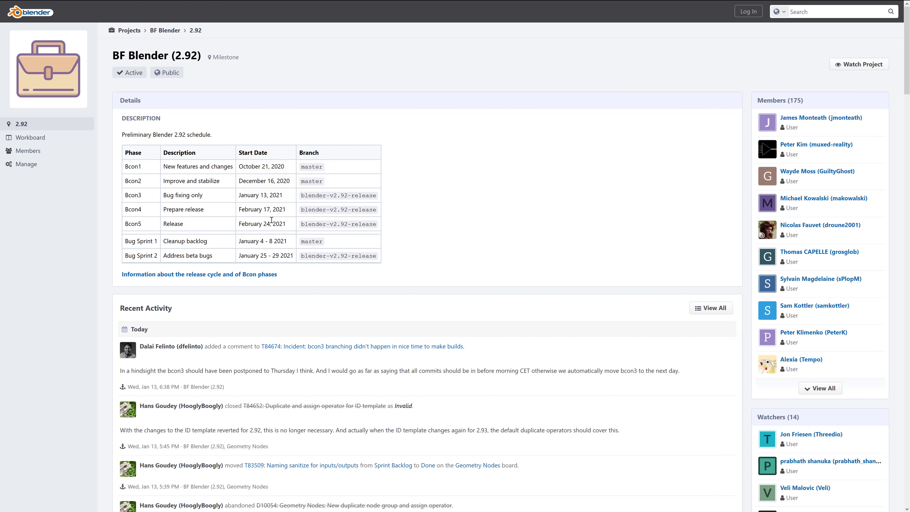
Review the Bcon3–Bcon5 phases through the February 24 release, then return to the release notes
double_click(264, 222)
double_click(247, 196)
drag(214, 198, 168, 197)
click(326, 195)
double_click(140, 209)
click(273, 217)
double_click(173, 223)
double_click(247, 223)
key(alt+Left)
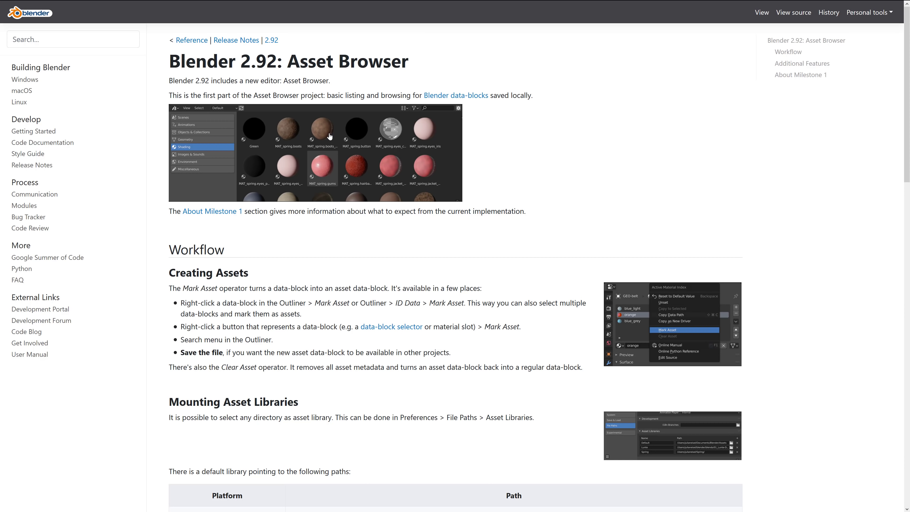
Scroll down through the Asset Browser notes on Mark Asset and asset libraries, then back up
scroll(397, 164, down, 10)
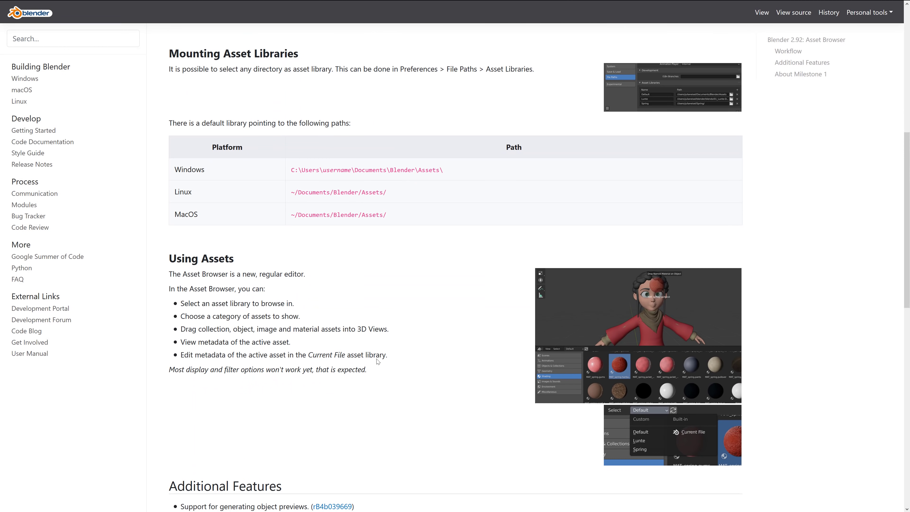
scroll(348, 233, down, 3)
scroll(355, 251, down, 12)
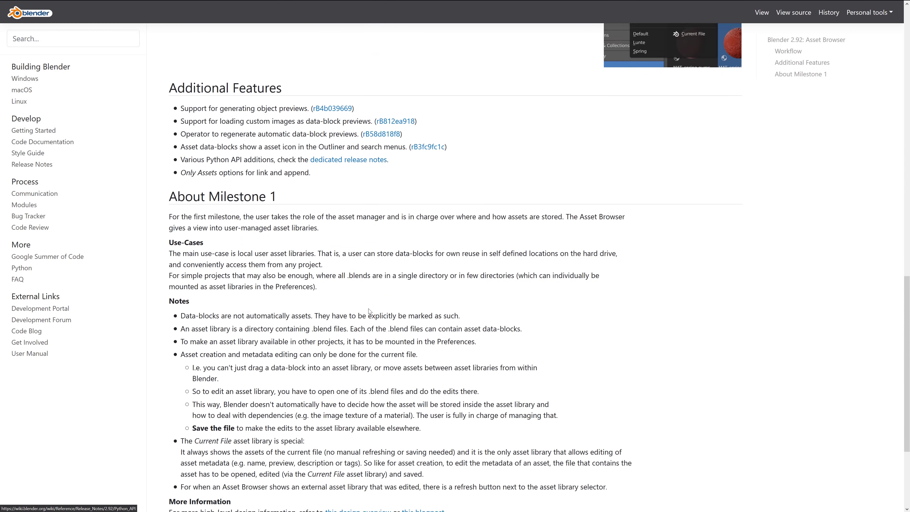
scroll(408, 327, up, 7)
scroll(407, 327, up, 15)
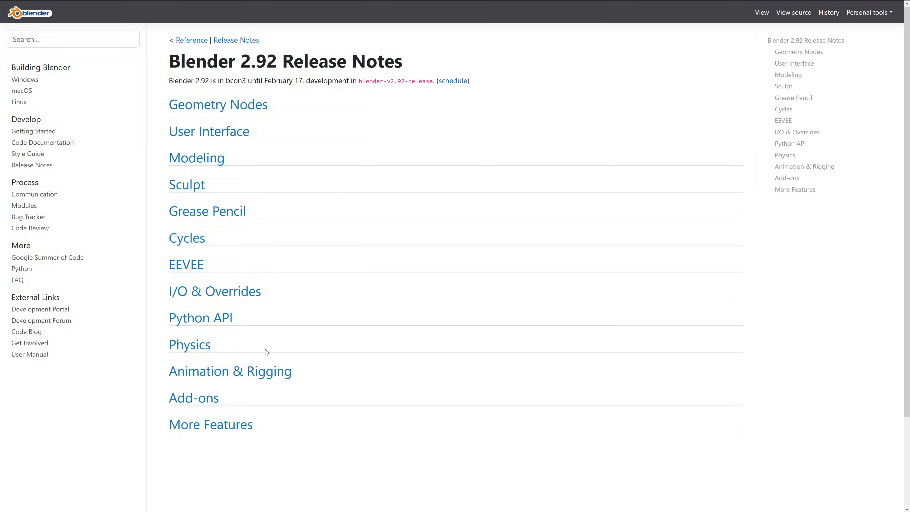
click(208, 344)
scroll(443, 305, down, 5)
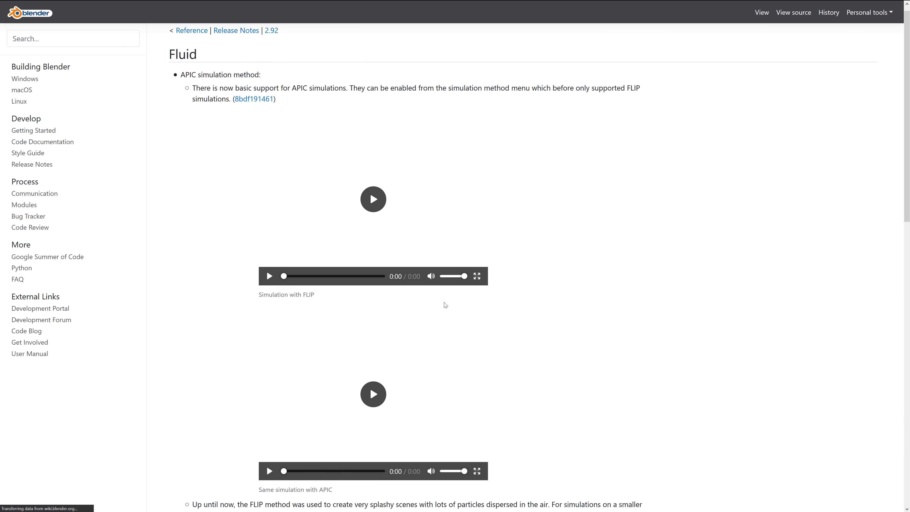
scroll(513, 289, down, 8)
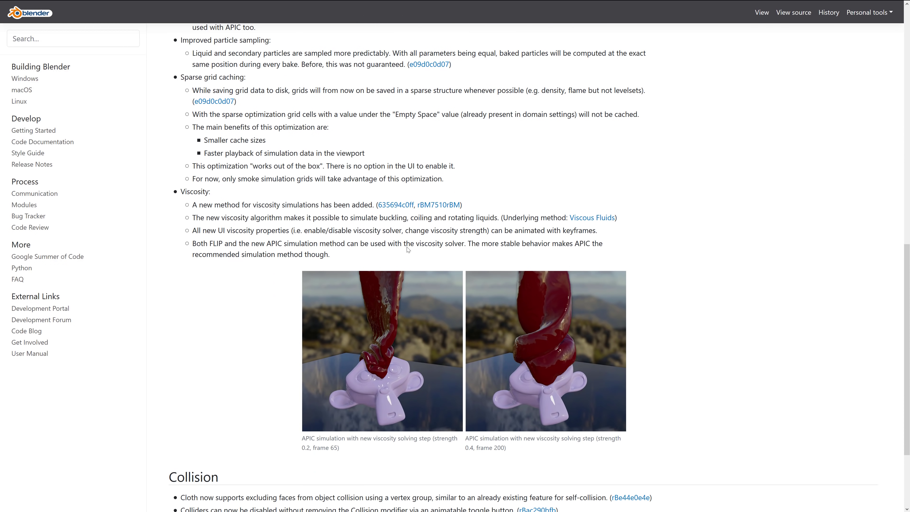
scroll(503, 319, down, 4)
key(Home)
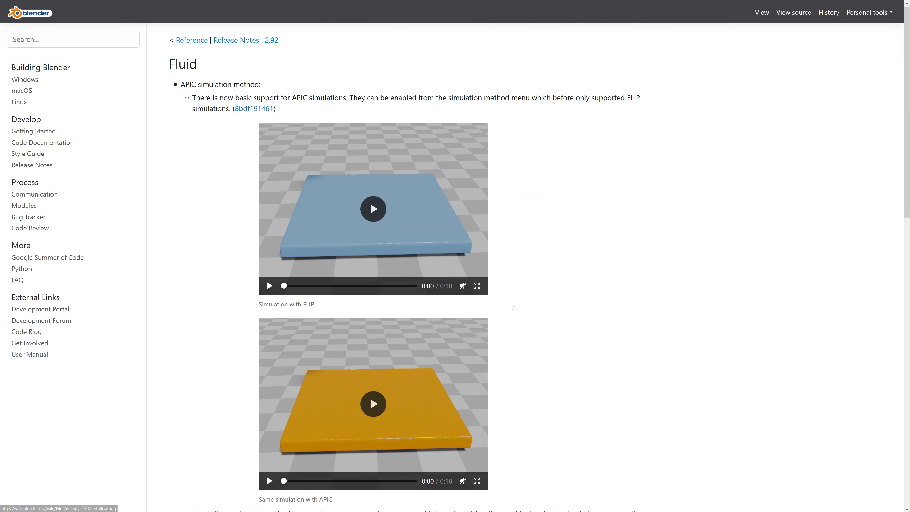
key(alt+Left)
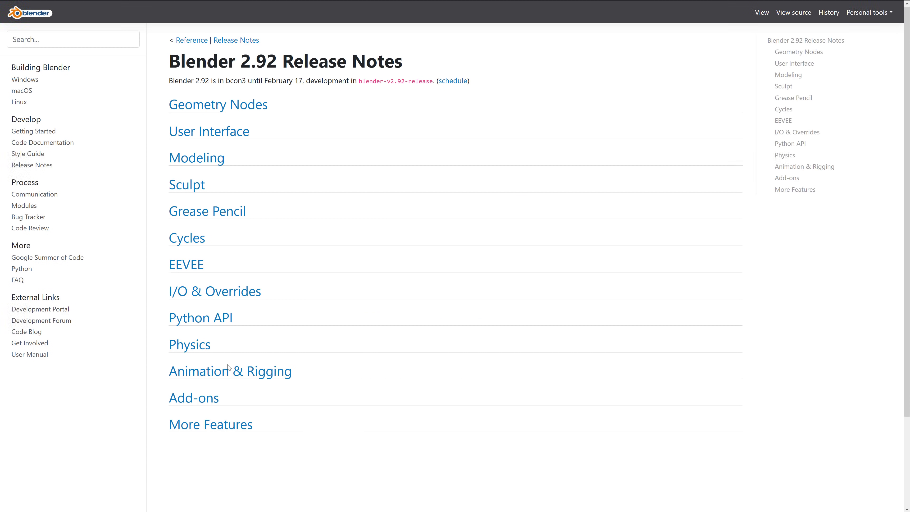
click(197, 424)
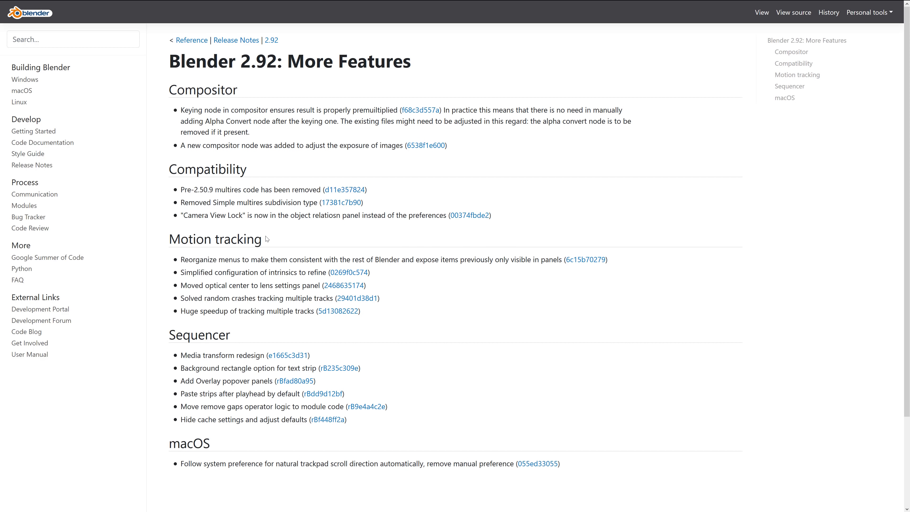
key(alt+Left)
click(193, 266)
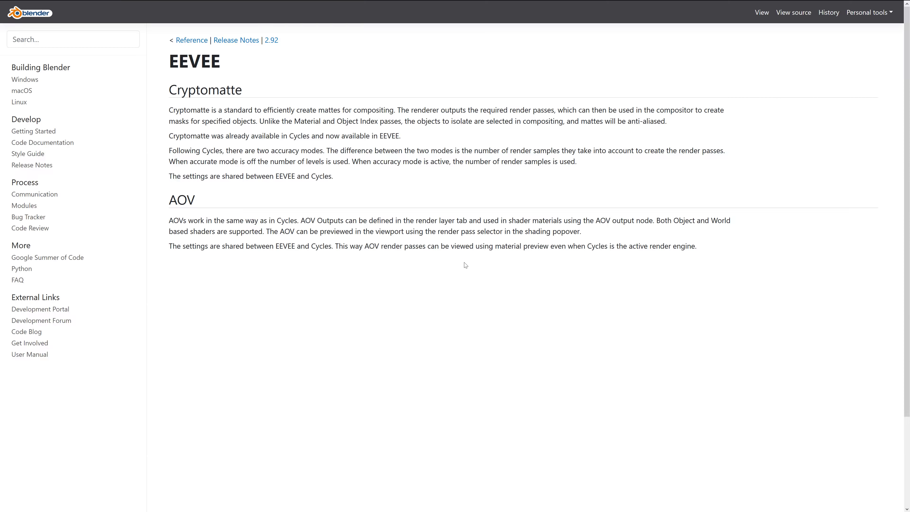
double_click(201, 90)
key(alt+Left)
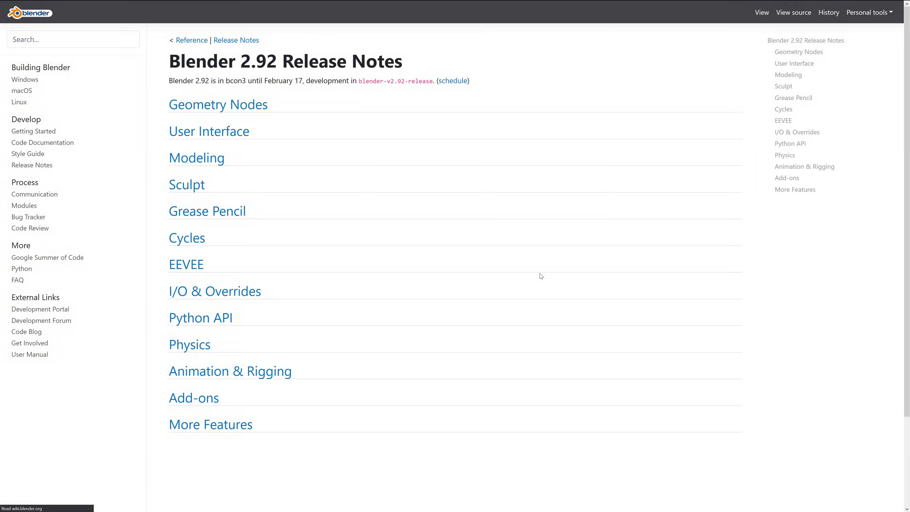